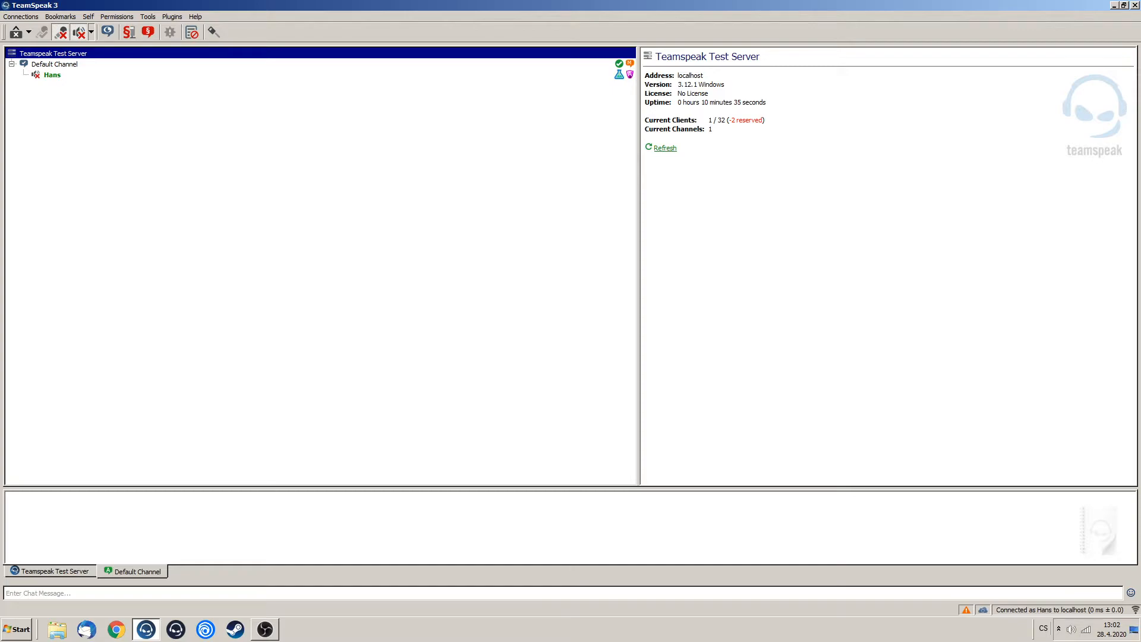
Open the server group permissions and copy the "=== Guests ===" group to a new regular group named "=== Branch ===".
left_click(129, 32)
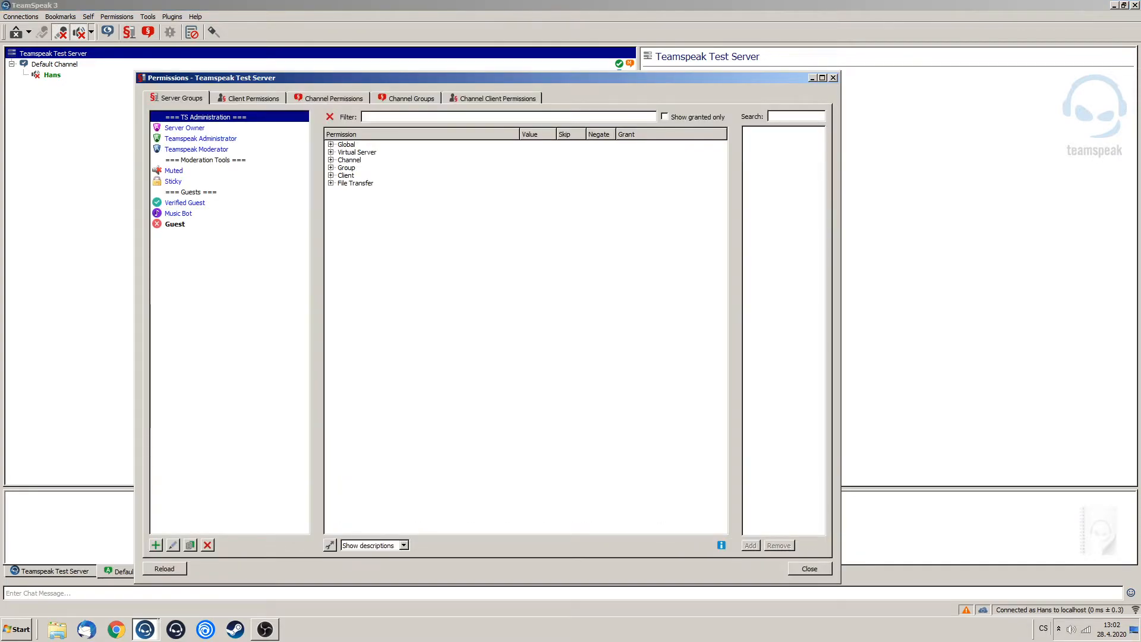
left_click(196, 127)
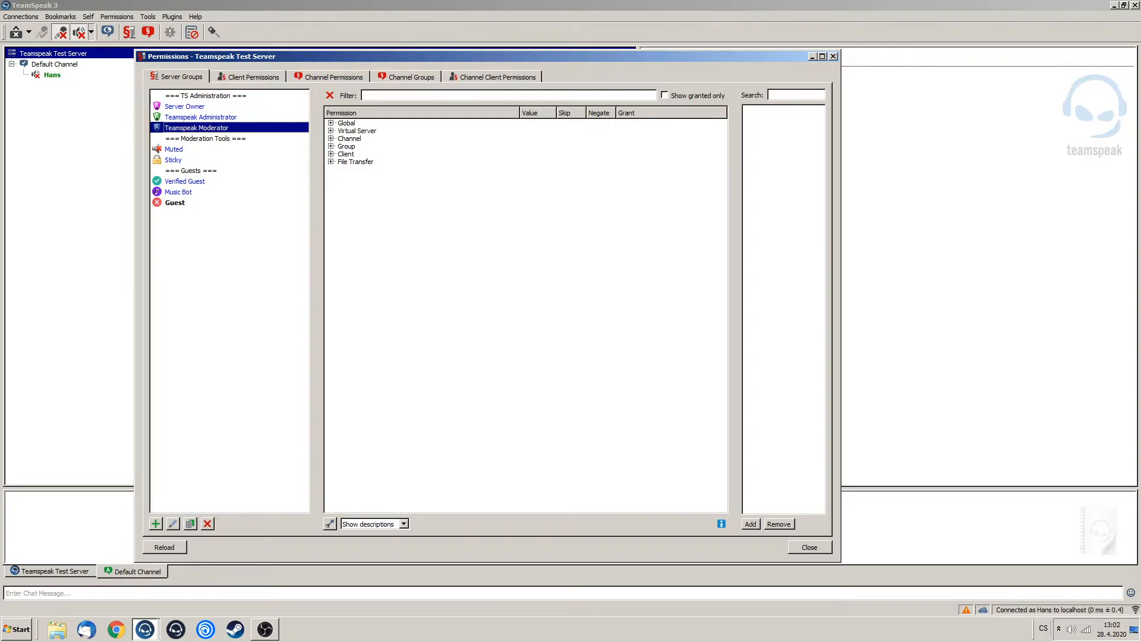
right_click(209, 288)
key("Escape")
left_click(185, 181)
right_click(189, 171)
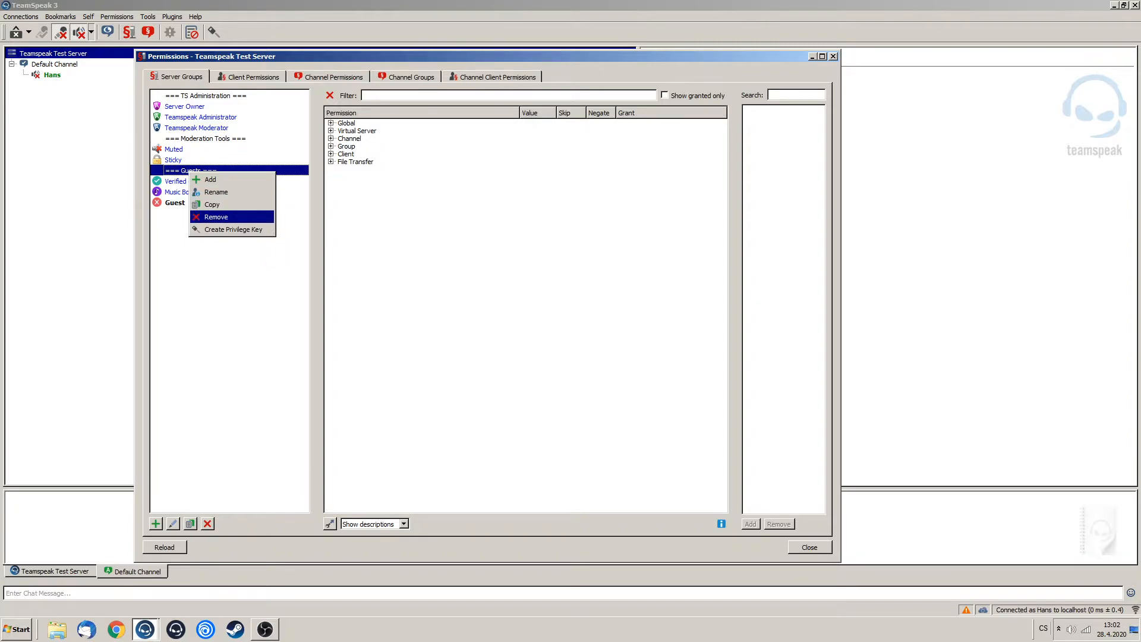
left_click(212, 204)
left_click_drag(530, 292, 471, 292)
key("BackSpace")
type("s")
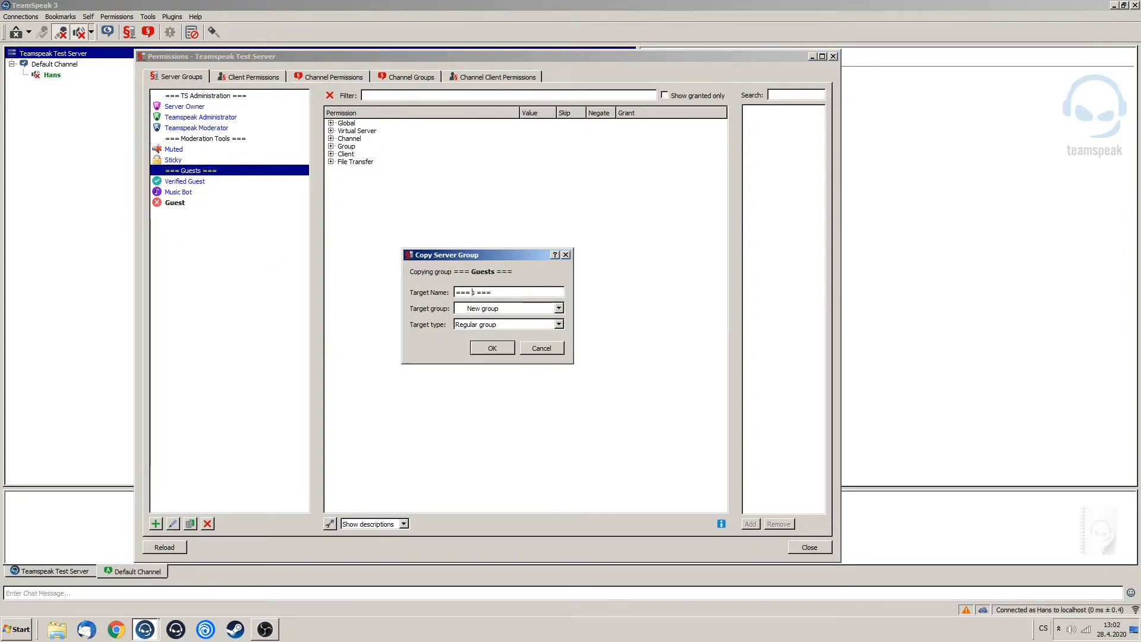
type("ranch")
key("Return")
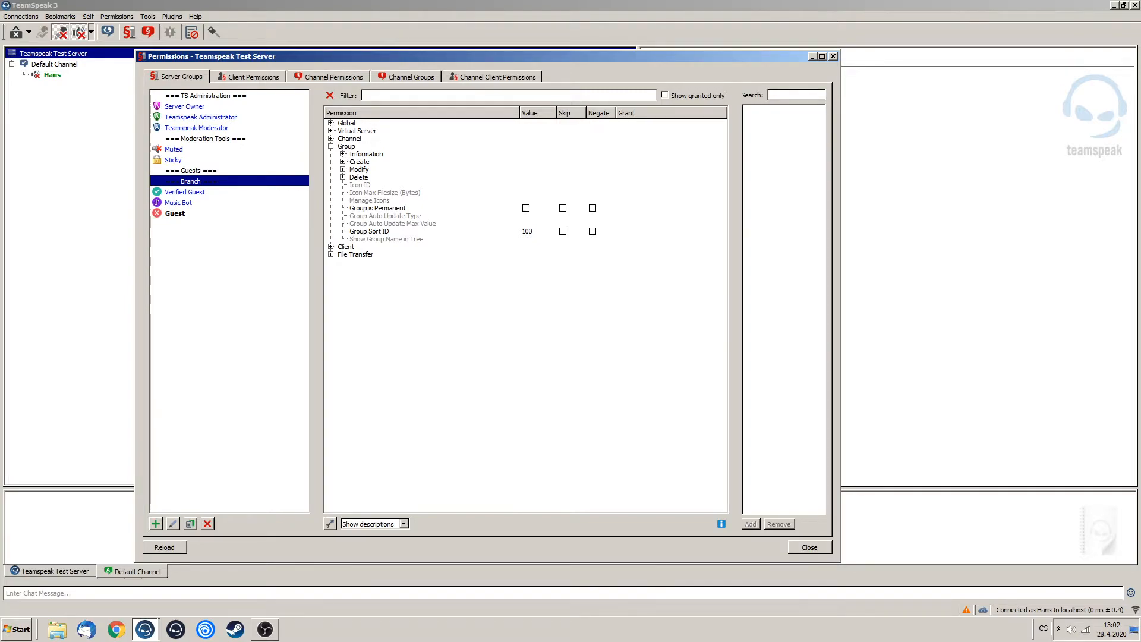
Compare the Group Sort ID values of the Sticky, Muted, Moderation Tools and Guests server groups.
left_click(173, 159)
left_click(190, 170)
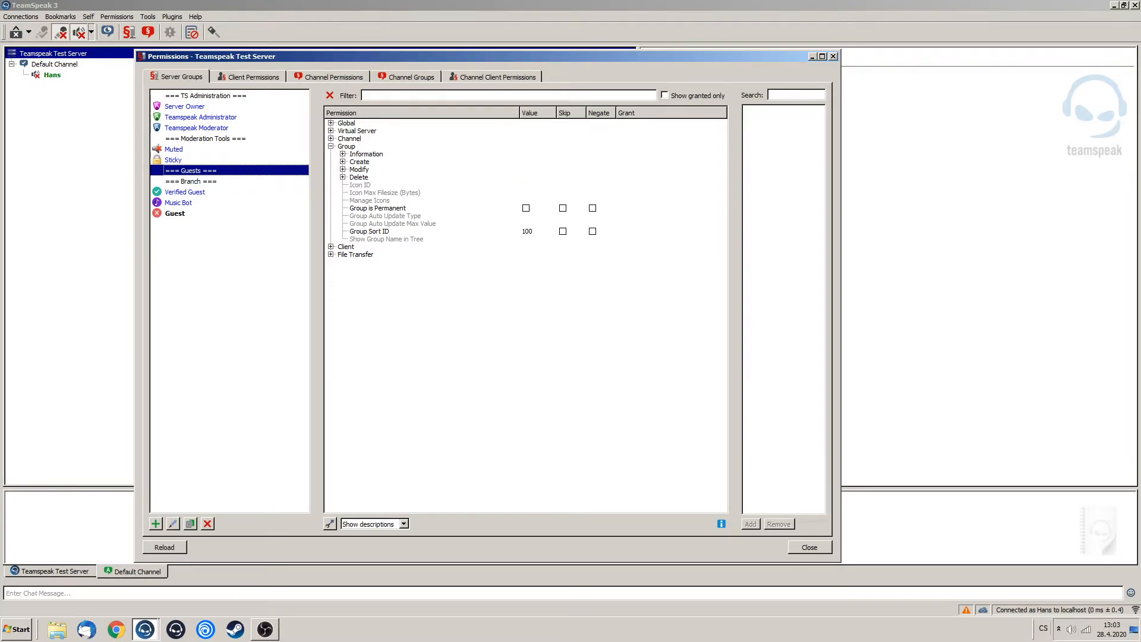
left_click(173, 159)
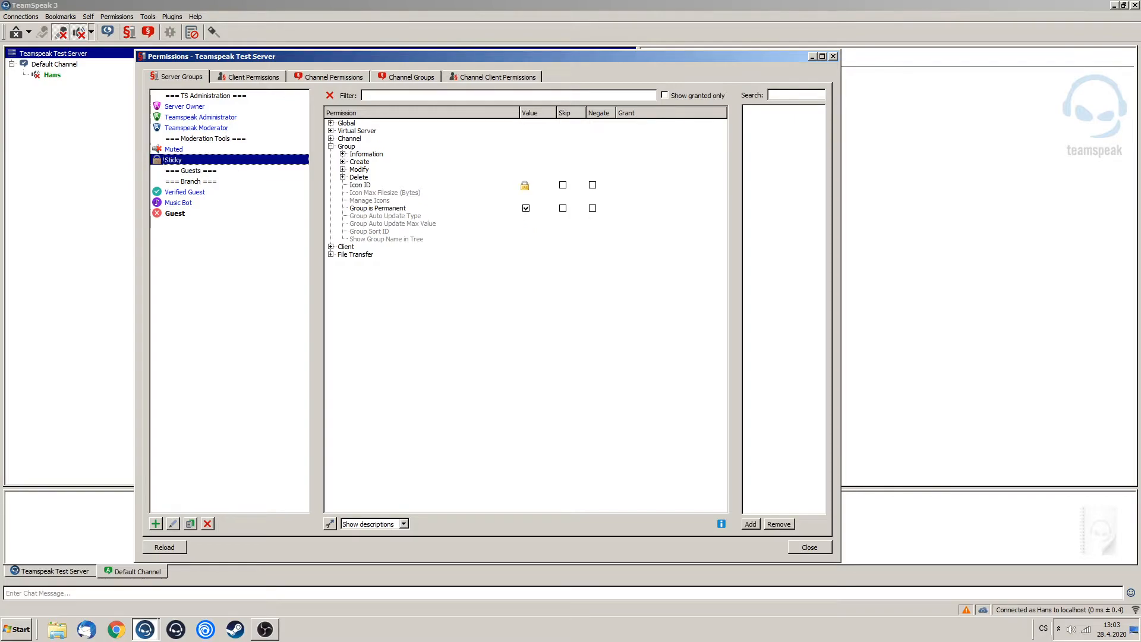
left_click(173, 149)
left_click(205, 138)
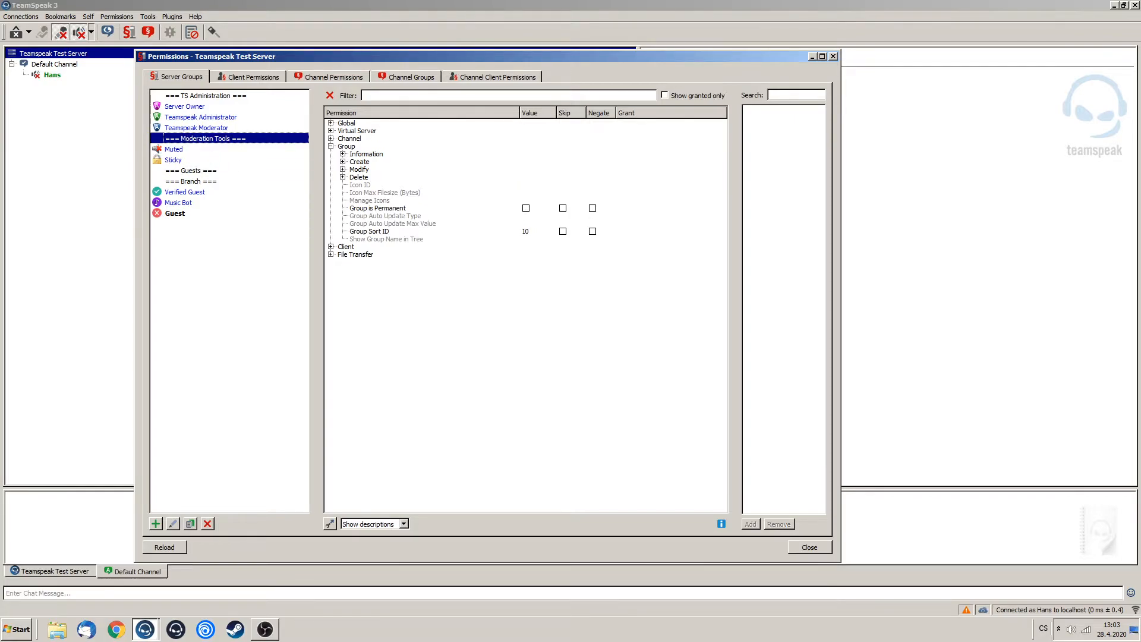
left_click(174, 149)
left_click(173, 159)
left_click(174, 149)
left_click(205, 138)
left_click(191, 170)
left_click(173, 160)
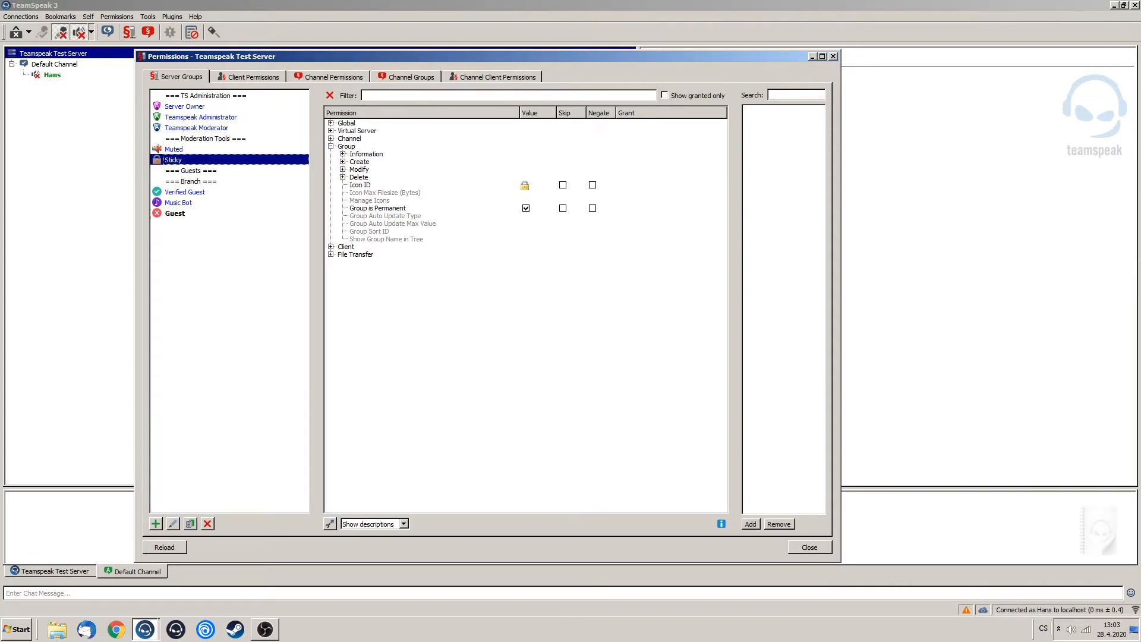
left_click(190, 170)
double_click(527, 231)
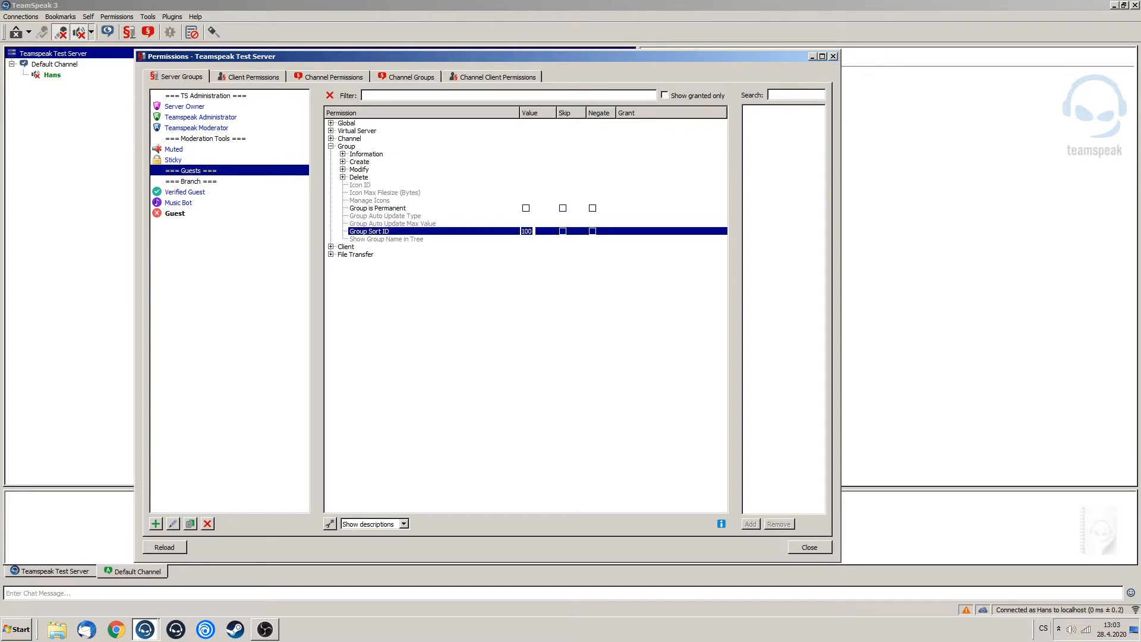
type("90")
key("Return")
double_click(527, 231)
type("100")
key("Return")
Set the Group Sort ID of the "=== Branch ===" server group to 90.
left_click(191, 181)
double_click(526, 231)
type("90")
key("Return")
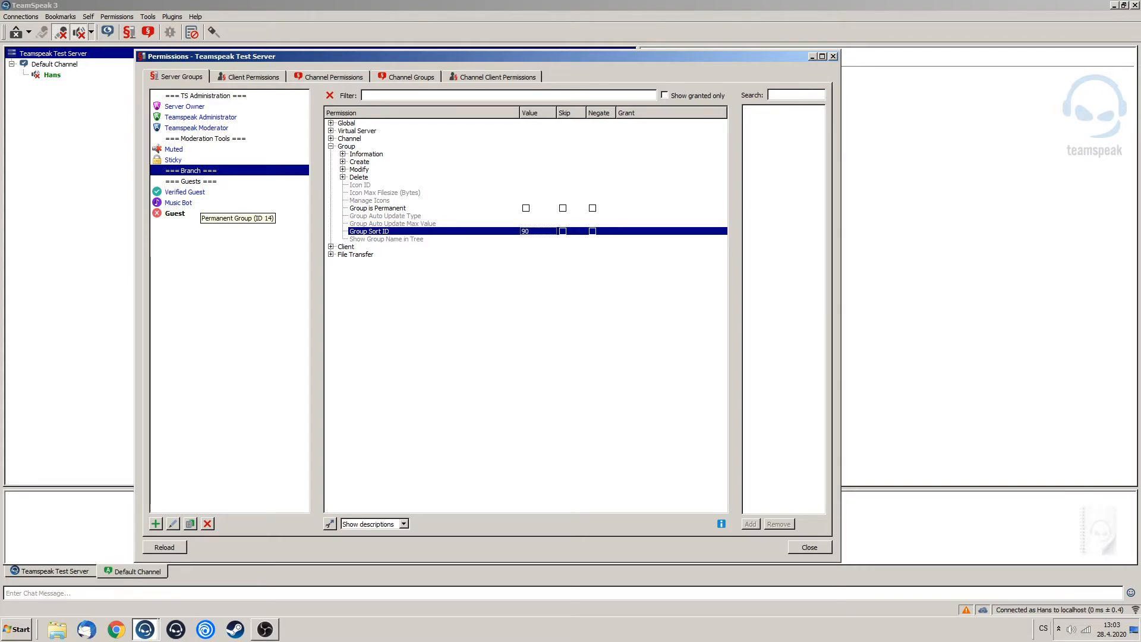
Add a new regular server group named USMC.
right_click(196, 315)
left_click(216, 323)
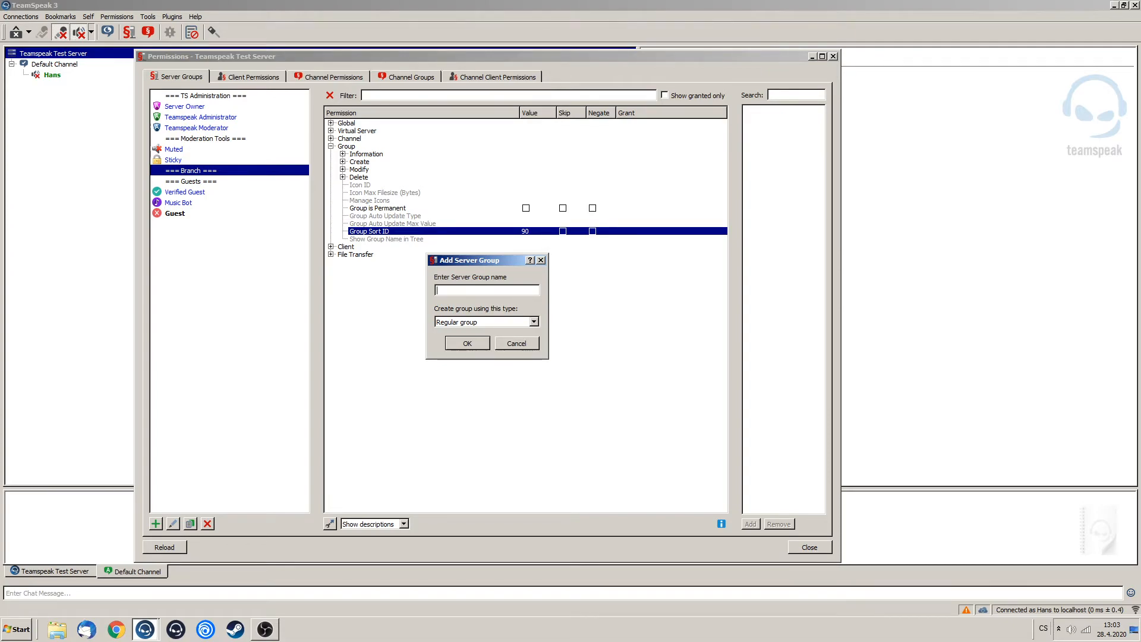
type("USMC")
key("Return")
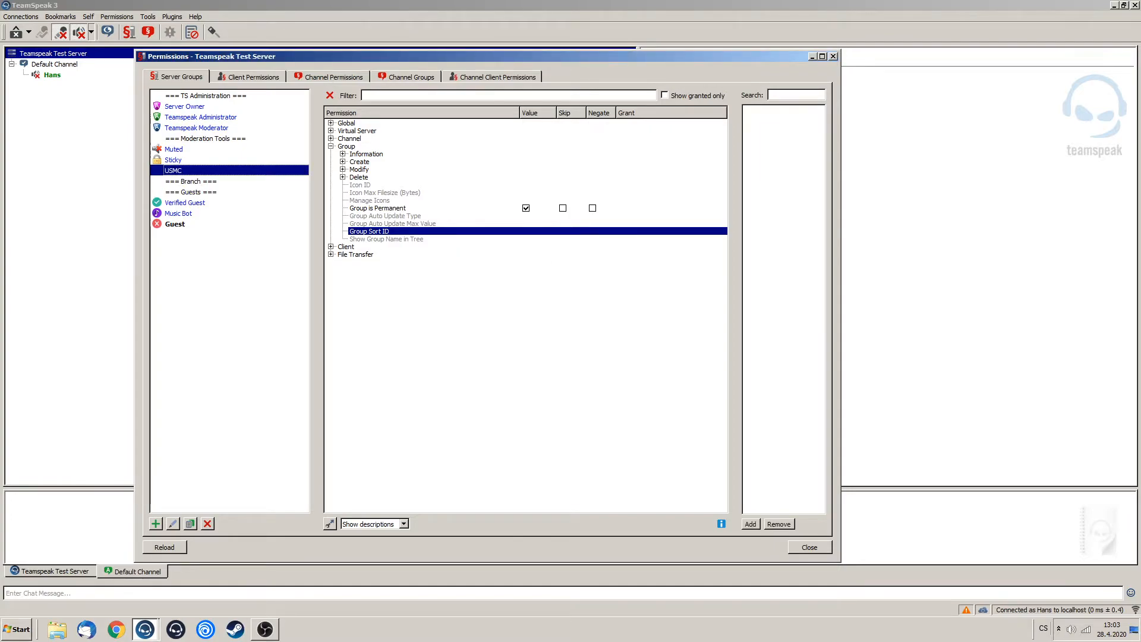
Check the neighbouring groups' sort IDs and set the USMC group's Group Sort ID to 91.
key("Down")
key("Down")
key("Down")
key("Up")
key("Down")
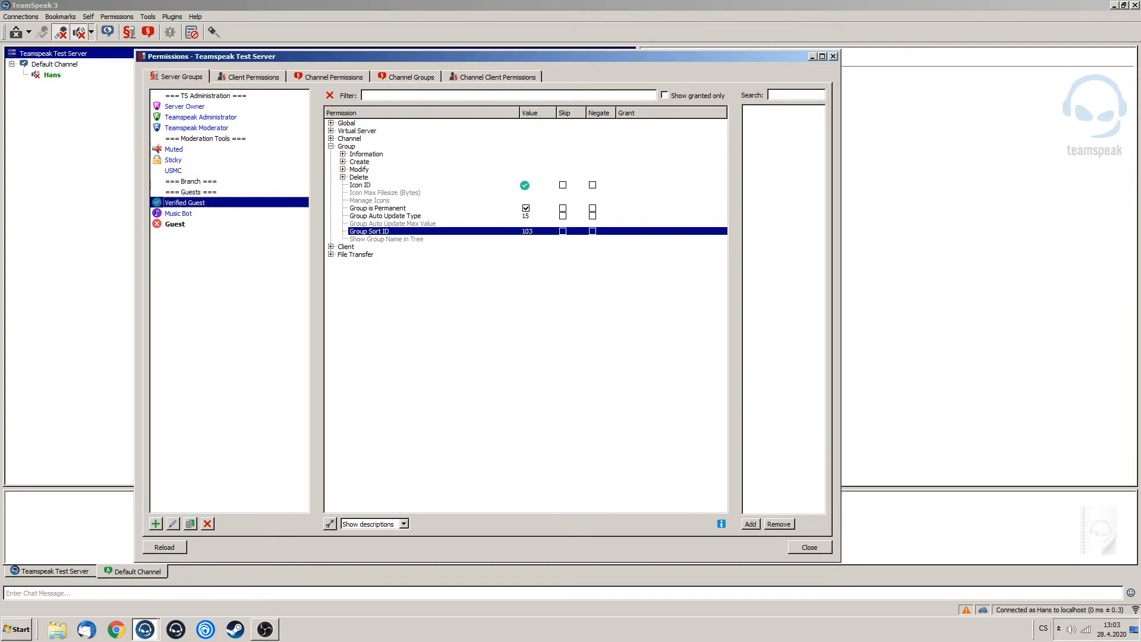
left_click(191, 181)
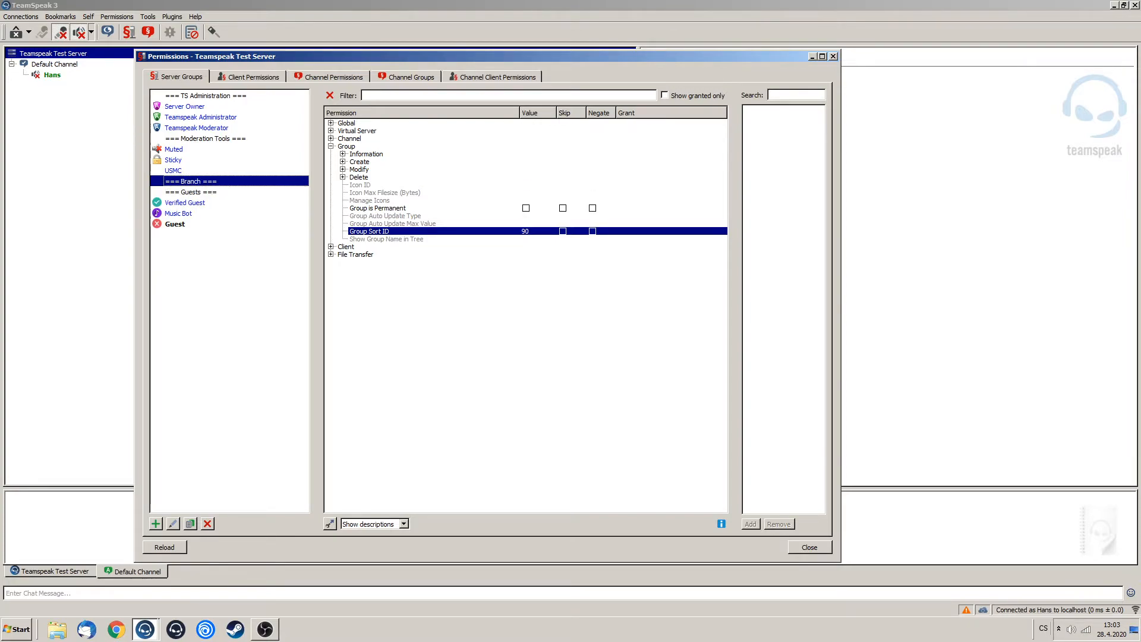
left_click(173, 170)
double_click(525, 231)
type("91")
key("Return")
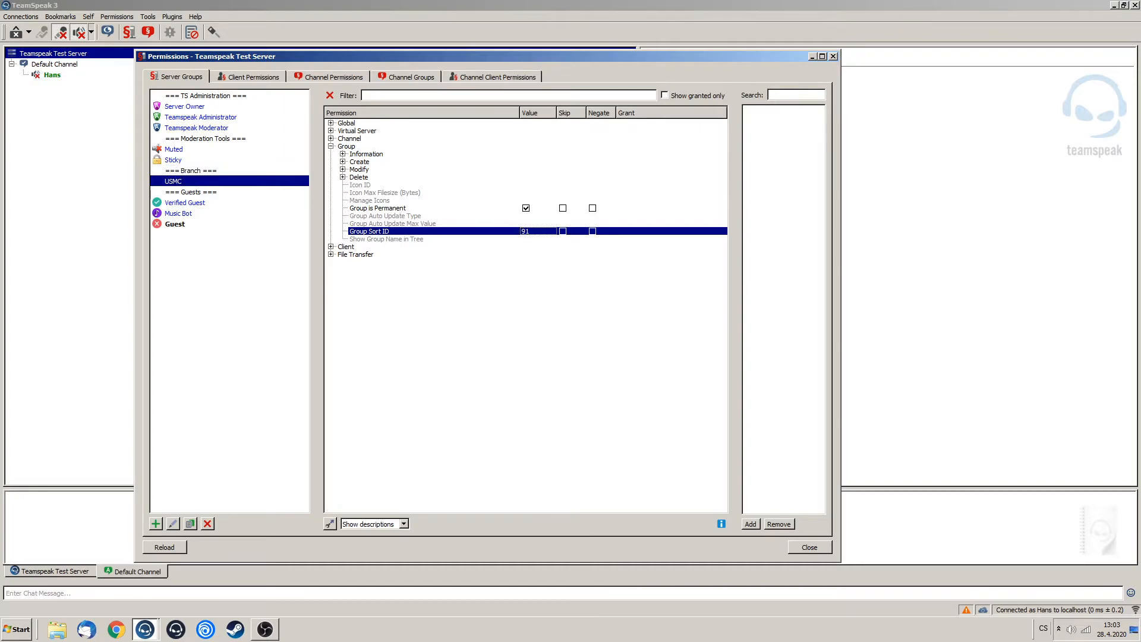
Assign an icon to the USMC server group through its Icon ID permission.
double_click(526, 184)
double_click(392, 261)
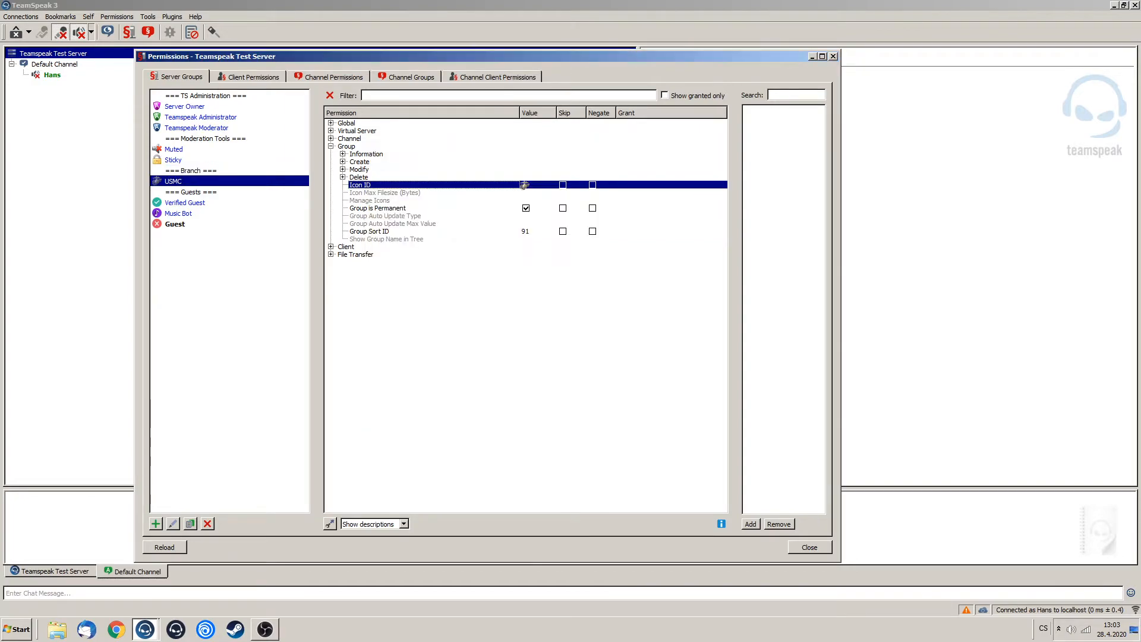
left_click(191, 171)
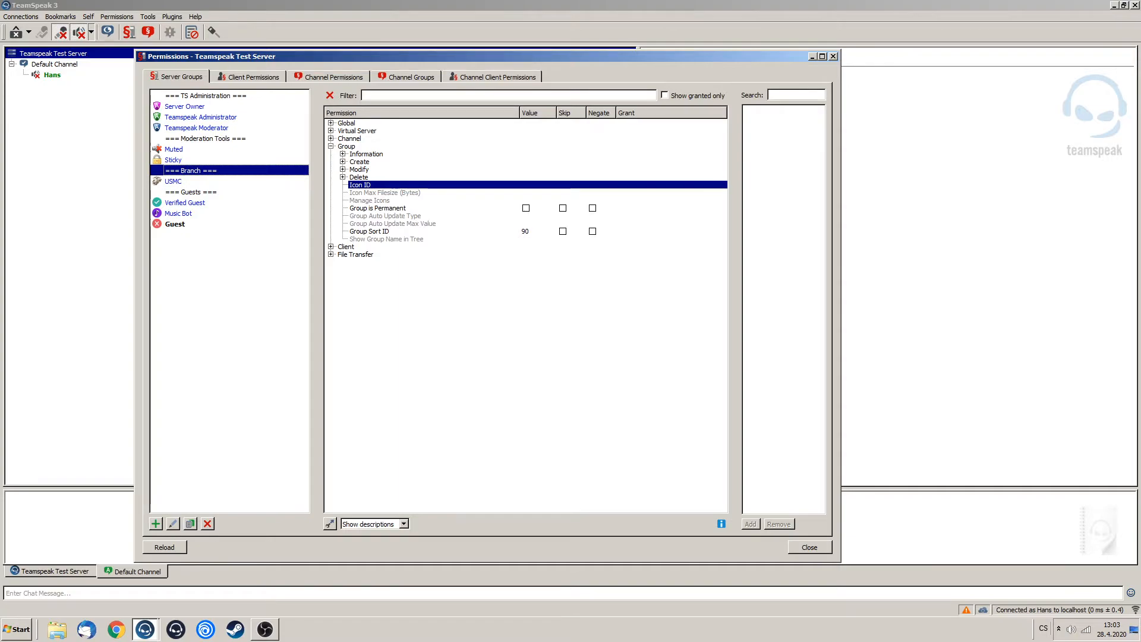
left_click(173, 181)
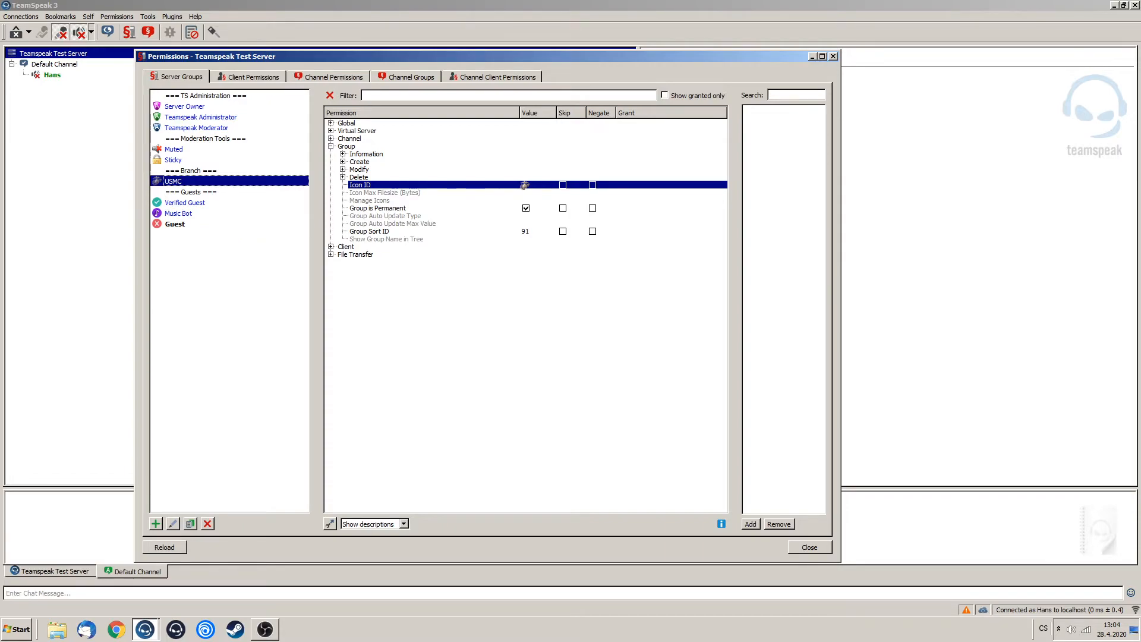
Filter the USMC permissions by "channel" and allow the group to join permanent, semi-permanent and temporary channels.
left_click(331, 146)
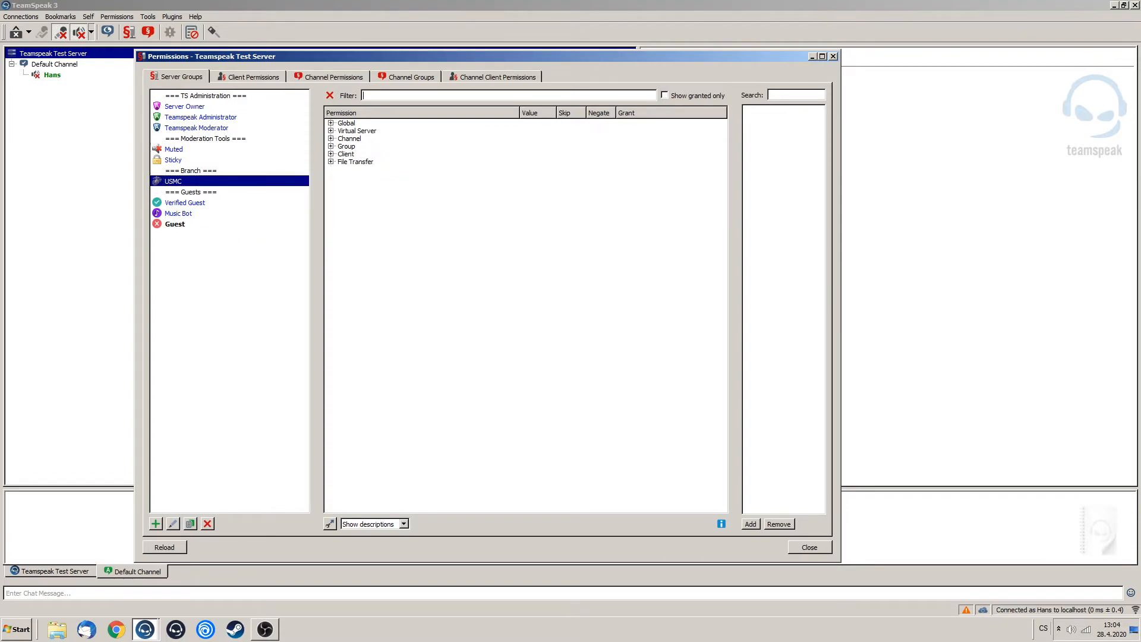
left_click(362, 95)
type("ch")
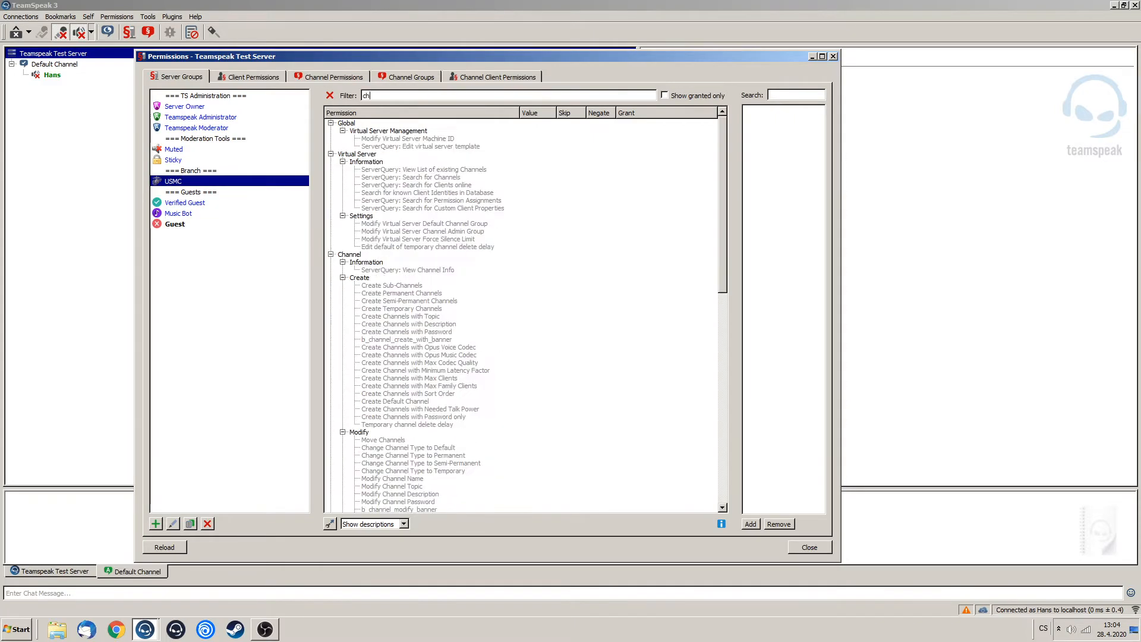
type("annel")
scroll(521, 315, "down", 14)
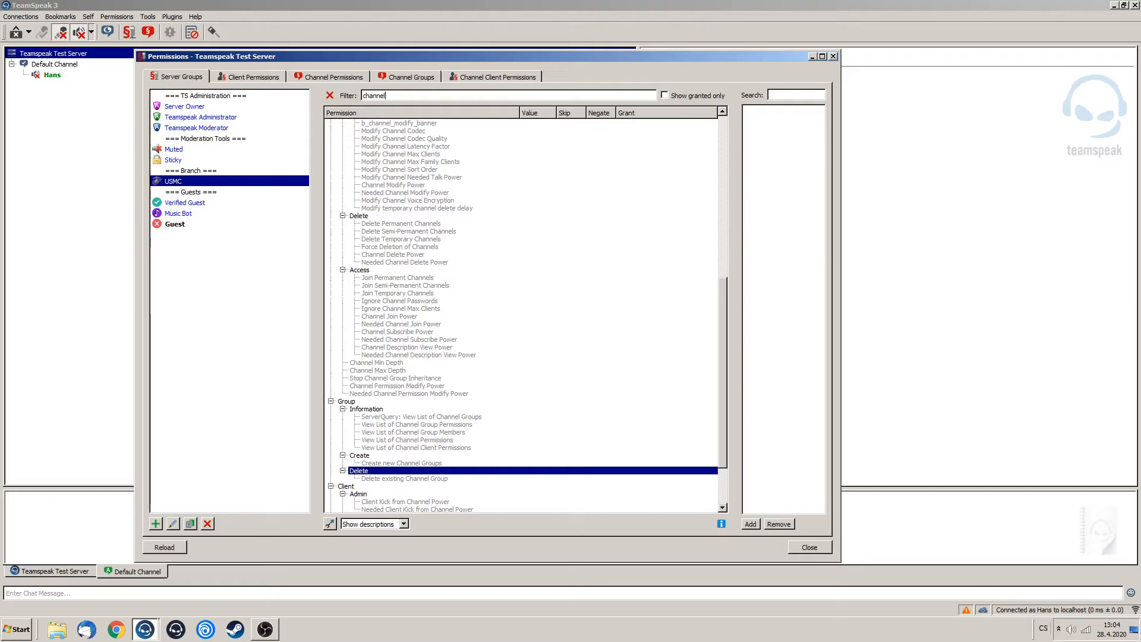
double_click(397, 278)
double_click(405, 285)
double_click(397, 293)
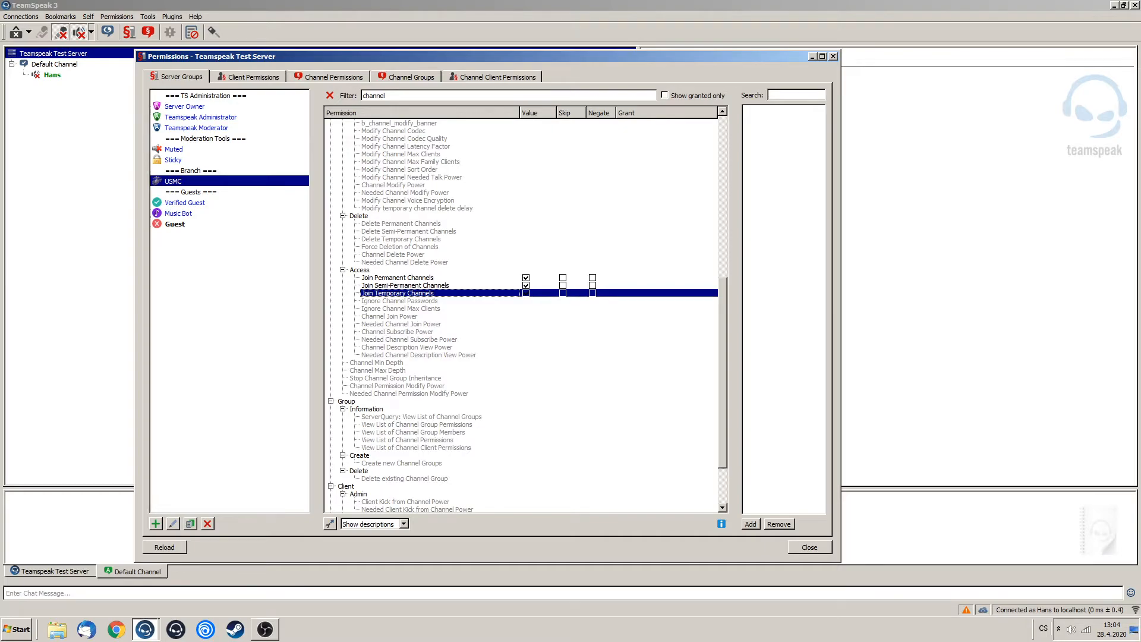
Set the USMC group's Channel Join Power, Channel Subscribe Power and Channel Description View Power to 50 each.
double_click(525, 316)
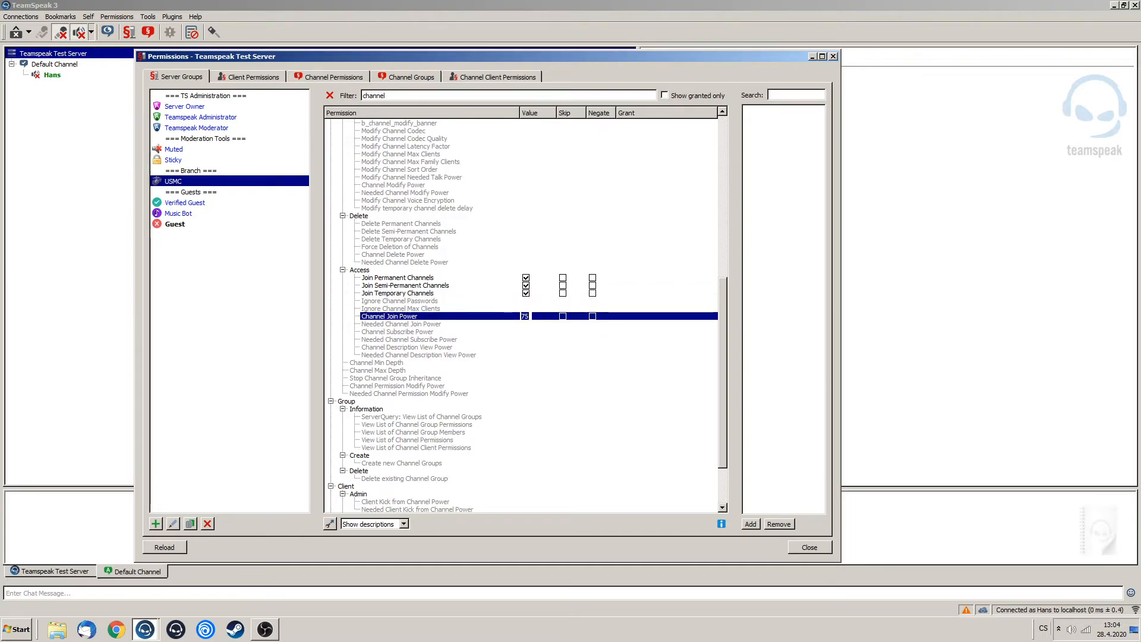
type("50")
double_click(524, 332)
type("50")
double_click(525, 347)
type("50")
left_click(439, 339)
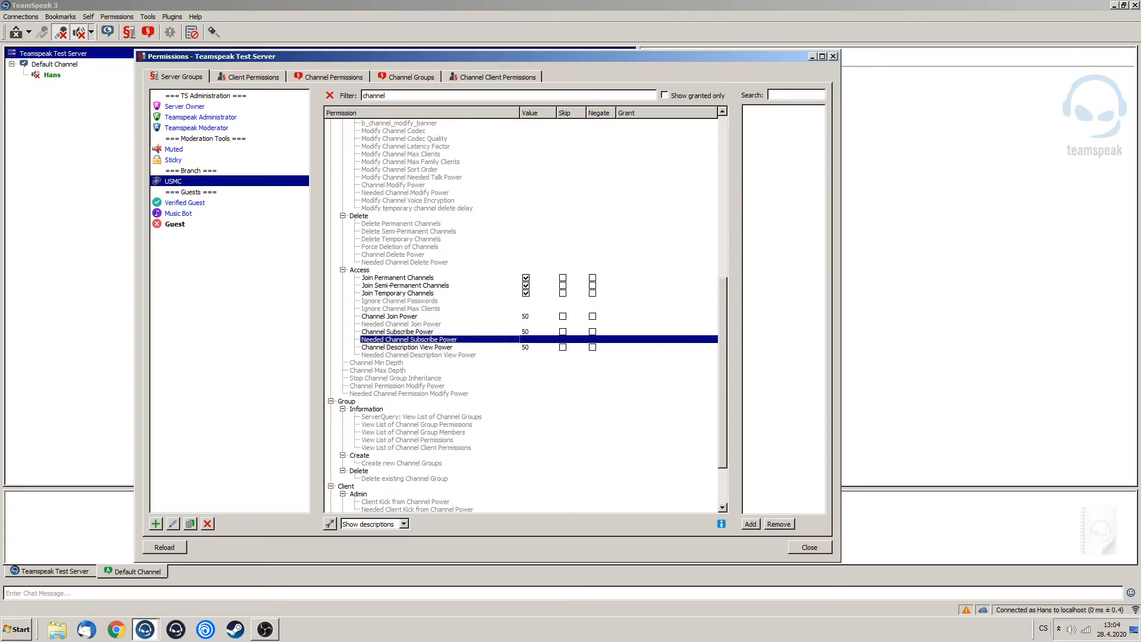
left_click(439, 332)
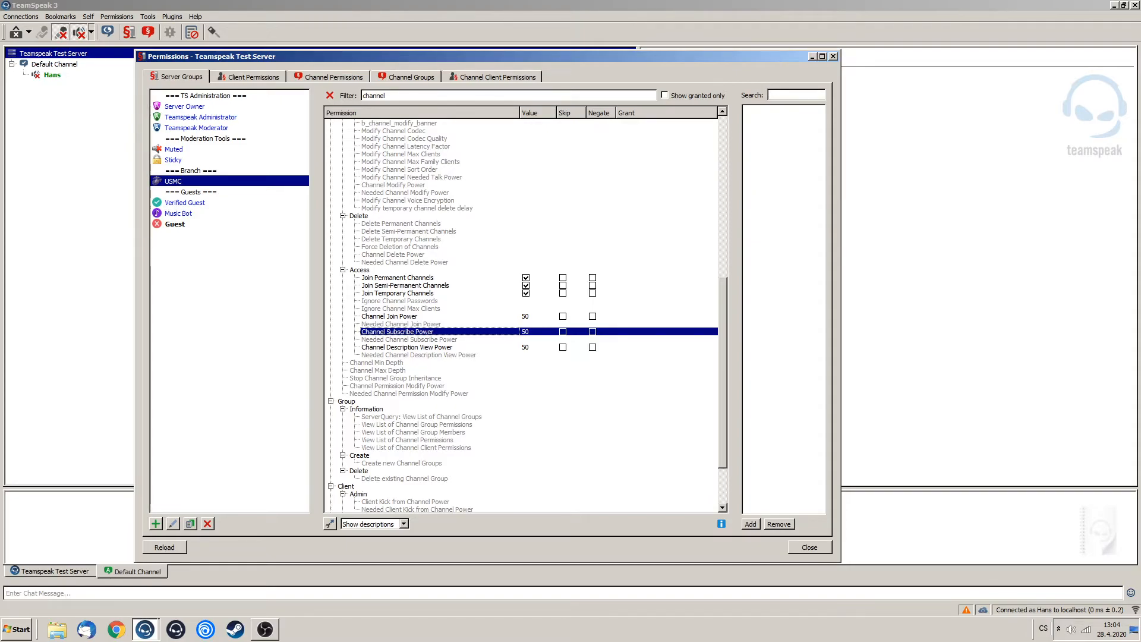
Filter the USMC group's permissions by "group".
double_click(373, 95)
type("group")
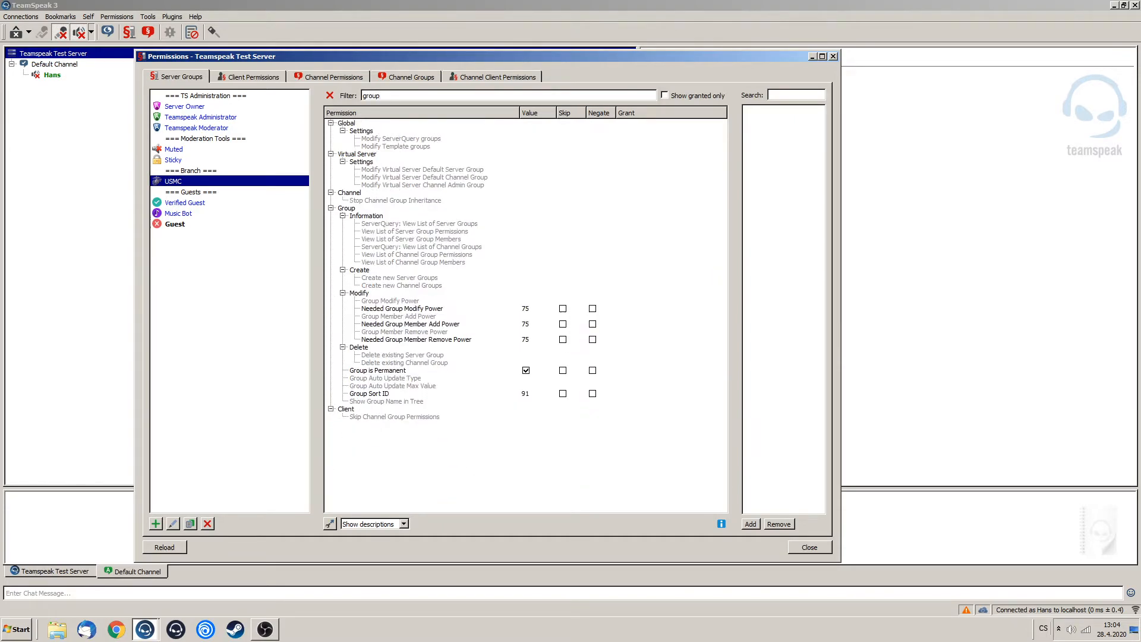
double_click(524, 332)
type("10")
double_click(525, 317)
type("10")
key("Return")
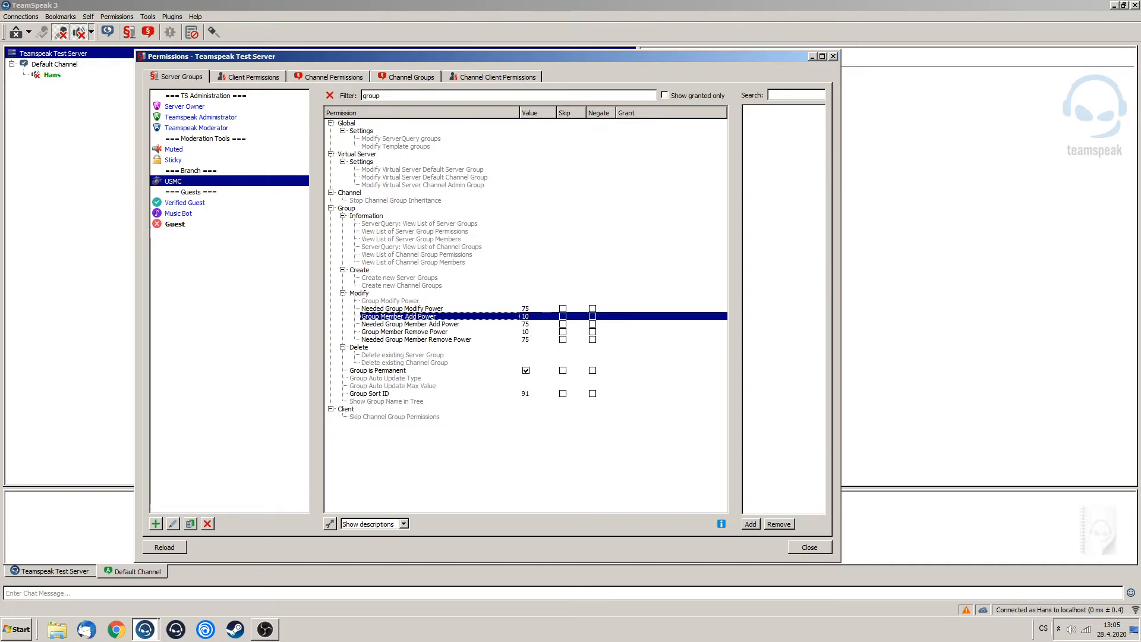
right_click(395, 331)
left_click(410, 339)
right_click(414, 315)
left_click(430, 323)
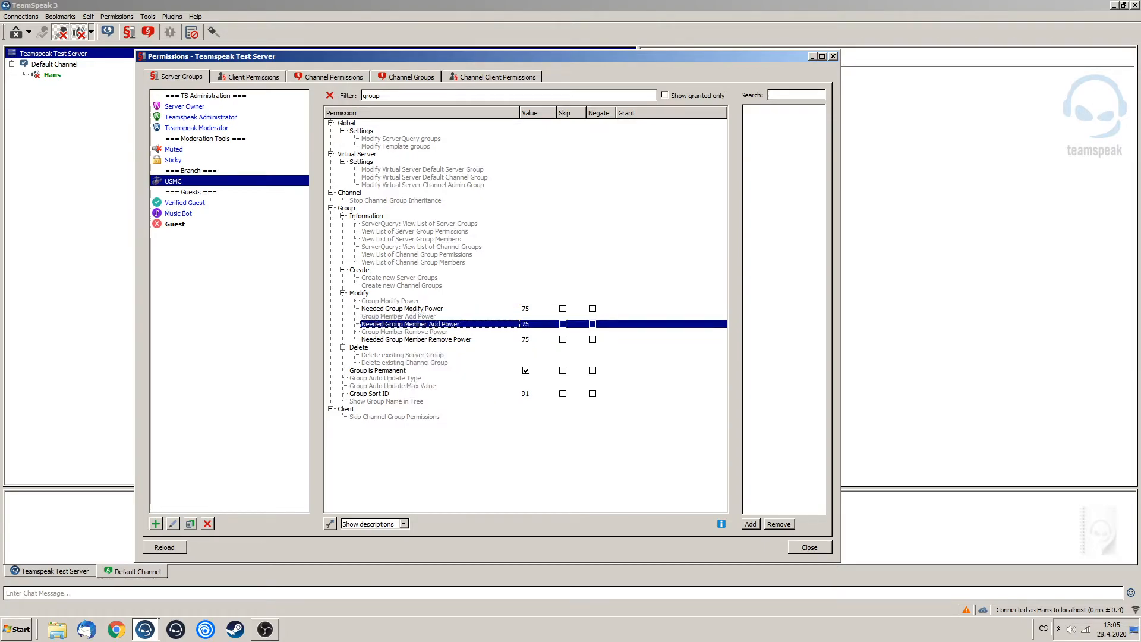
Set the USMC group's Needed Group Member Add Power and Needed Group Member Remove Power to 10 each.
left_click(416, 339)
left_click(410, 324)
type("10")
key("Return")
key("Down")
key("Down")
type("10")
key("Return")
key("Up")
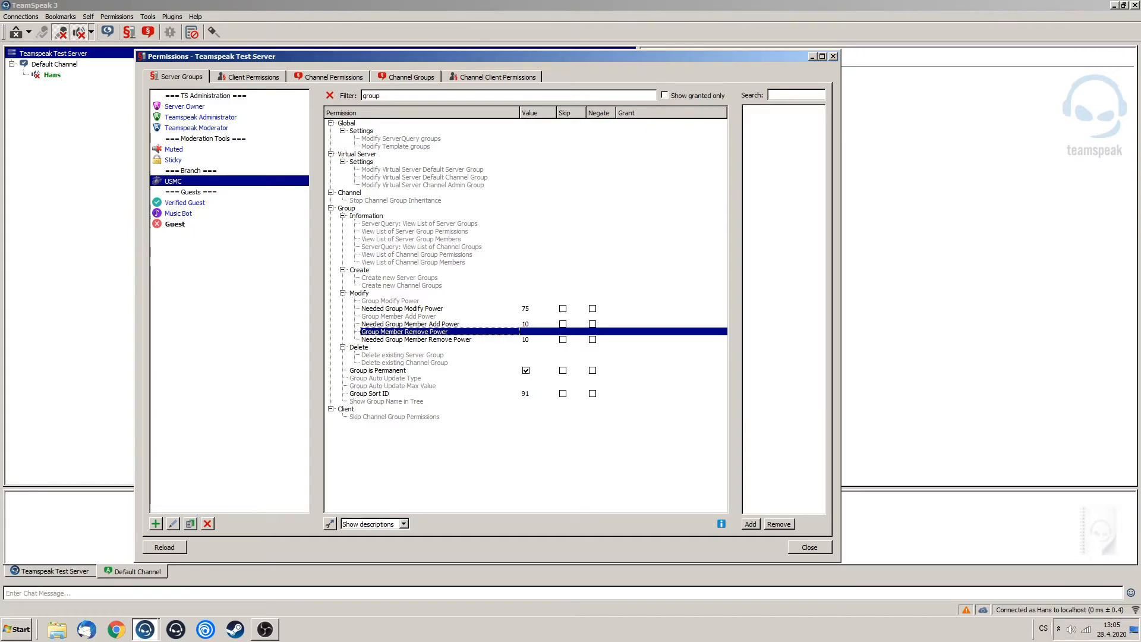
Filter by "kick", set Needed Client Kick From Server Power to 50 and Needed Client Kick from Channel Power to 30, and clear the filter.
double_click(371, 96)
type("kick")
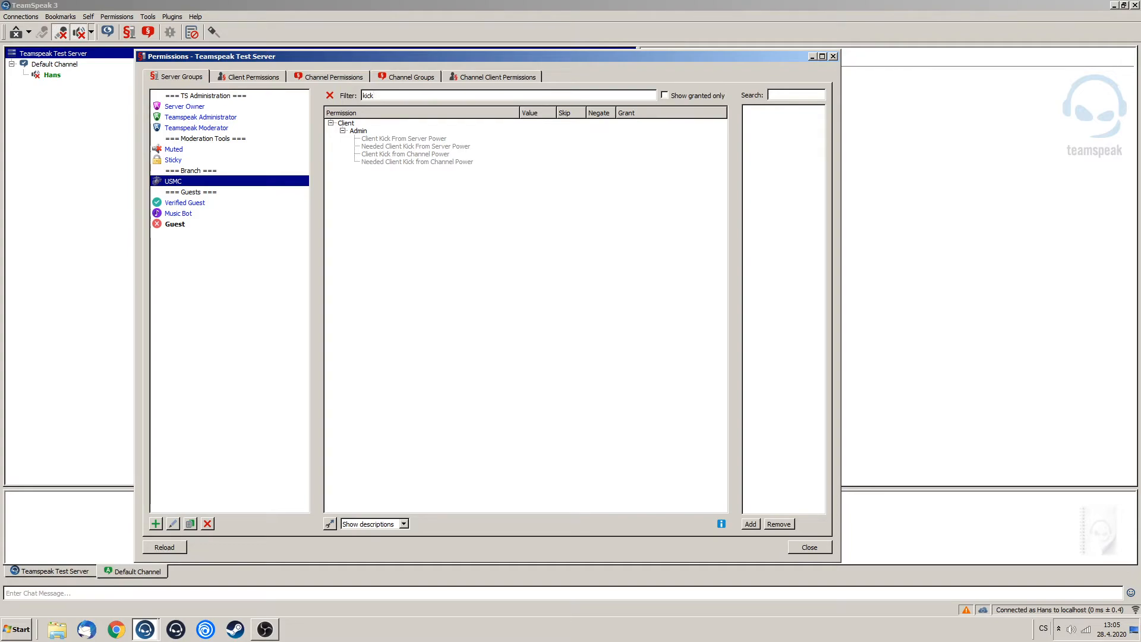
left_click(415, 146)
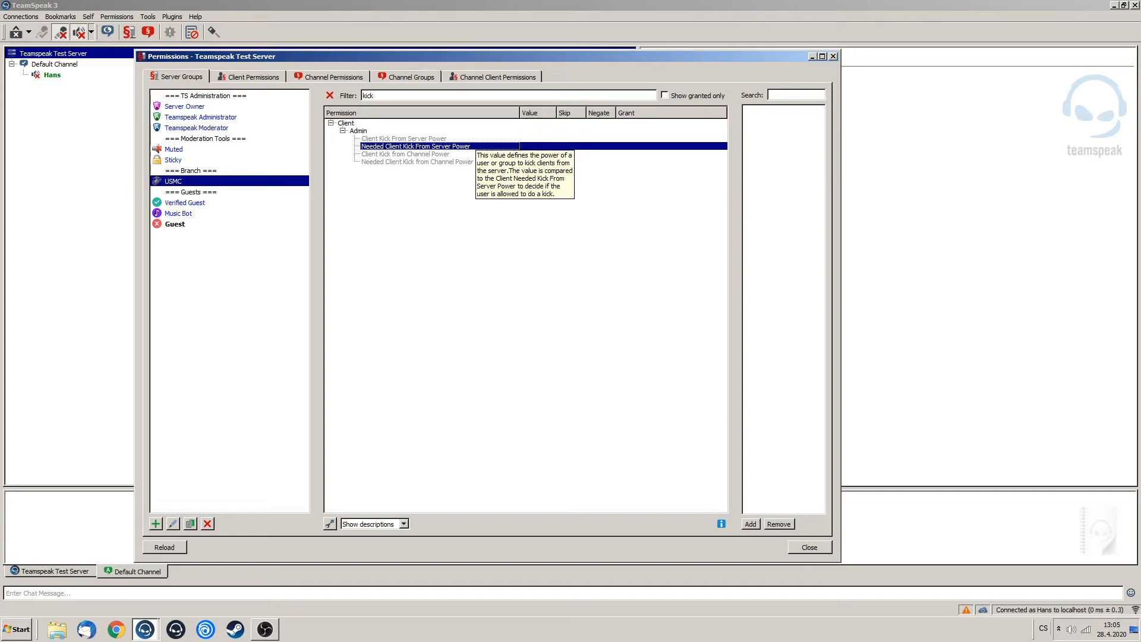
double_click(537, 146)
type("50")
key("Return")
left_click(416, 161)
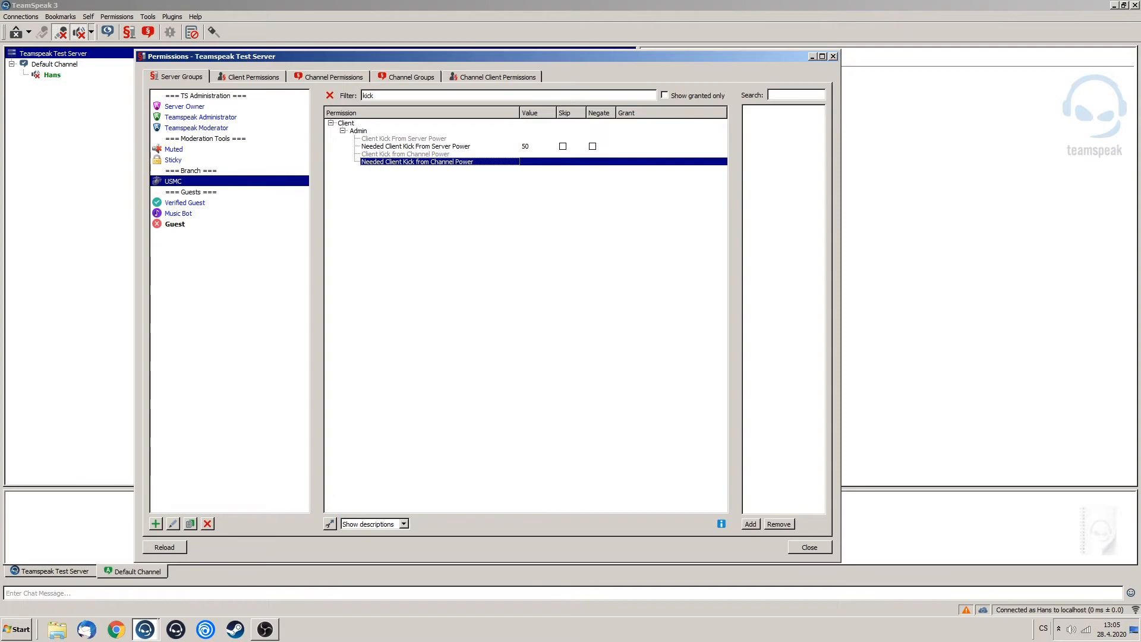
double_click(538, 161)
type("30")
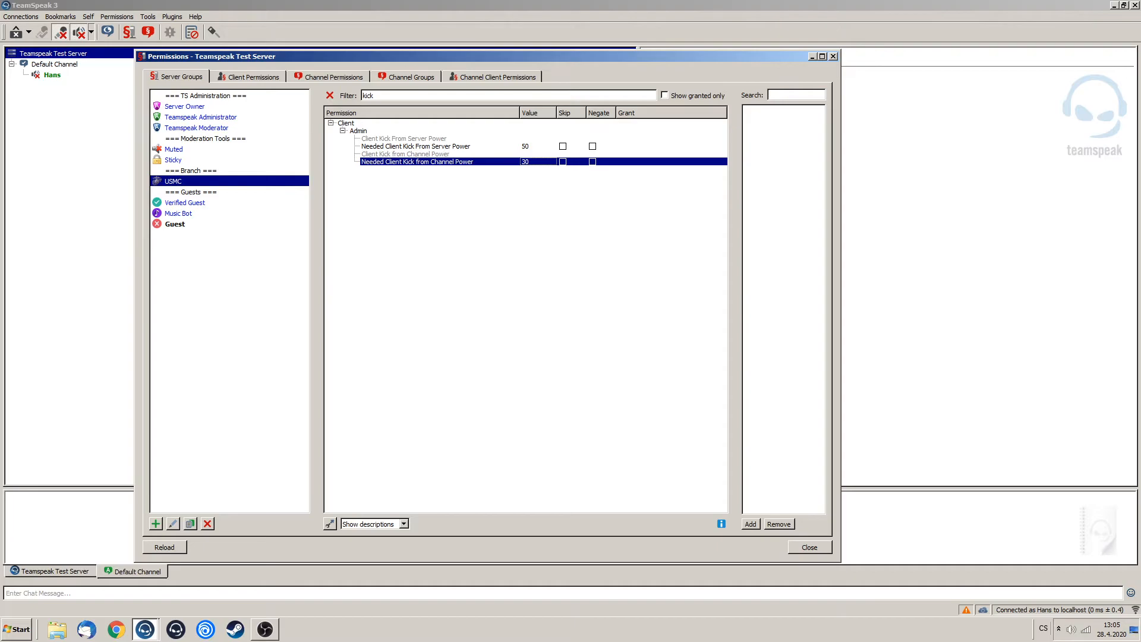
left_click(330, 95)
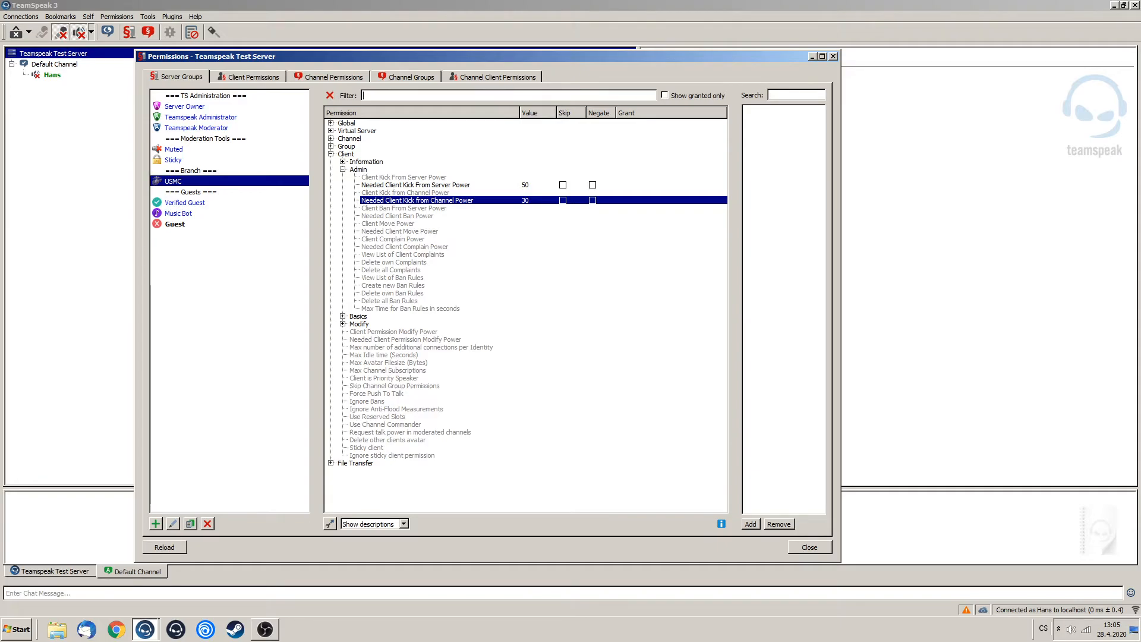
Set the USMC group's Private Textmessage Power to 75 and enable Send Text Messages to Channel.
left_click(342, 316)
scroll(525, 315, "down", 3)
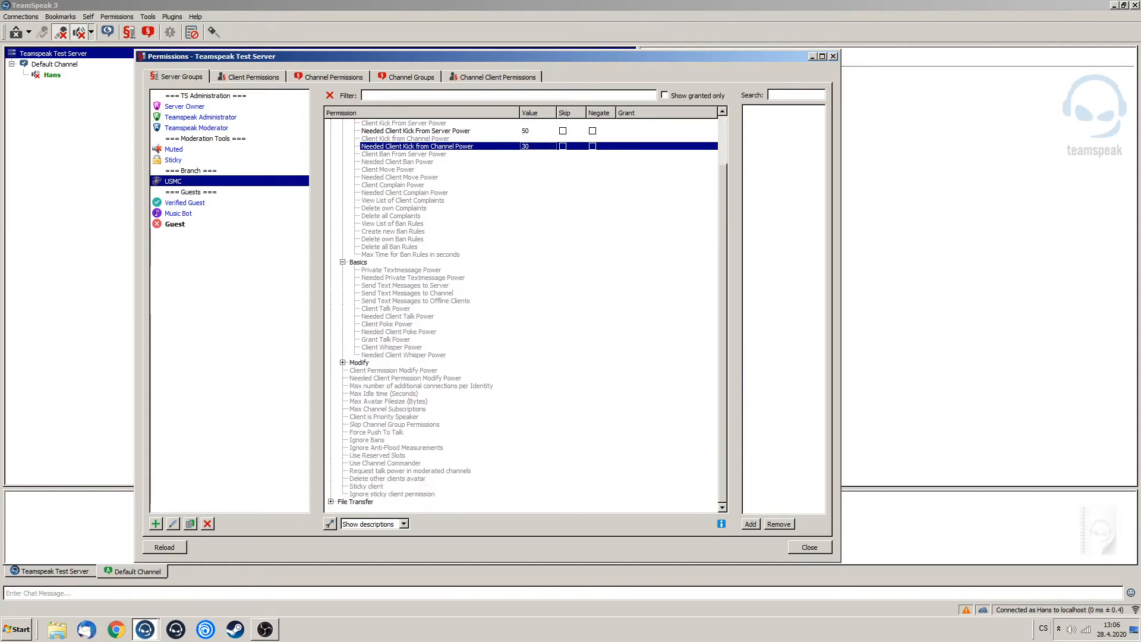
double_click(525, 269)
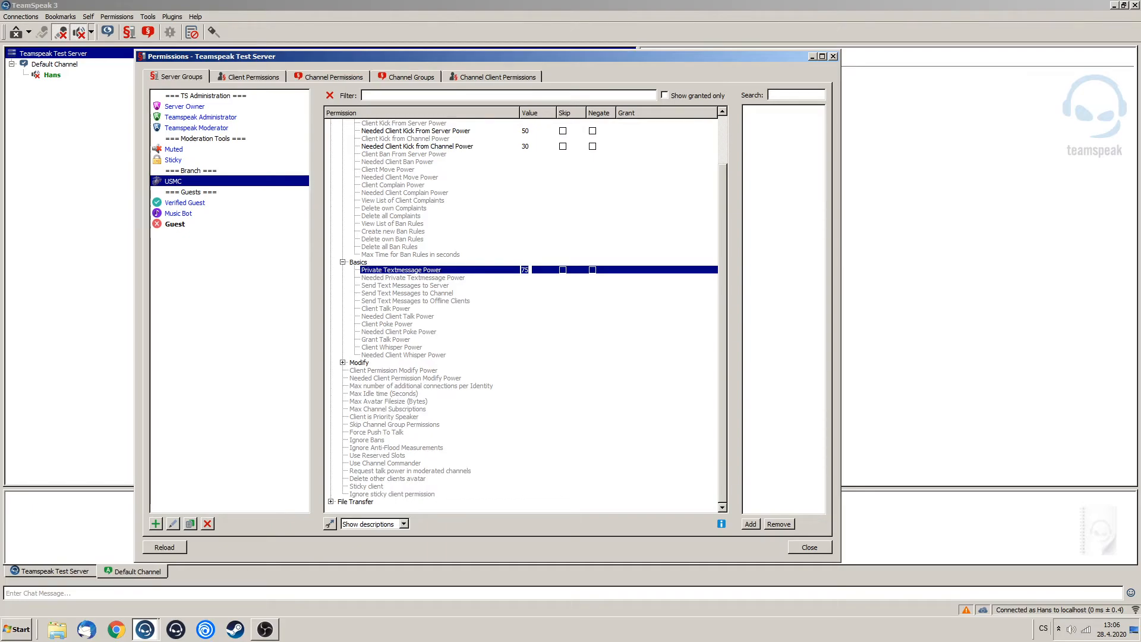
key("Return")
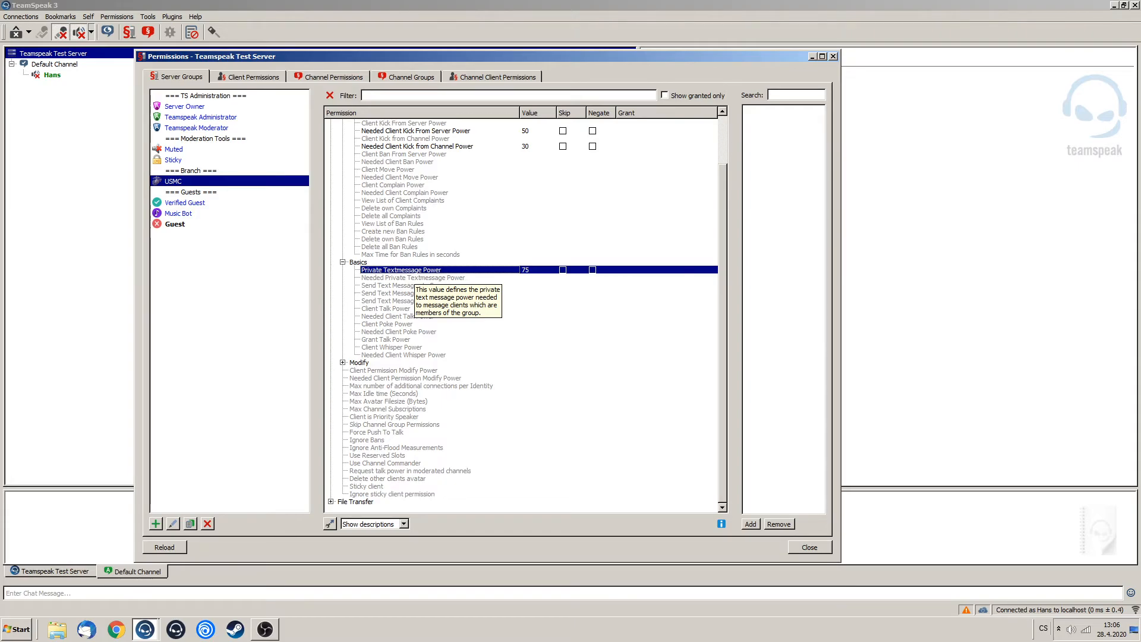
left_click(414, 301)
left_click(415, 293)
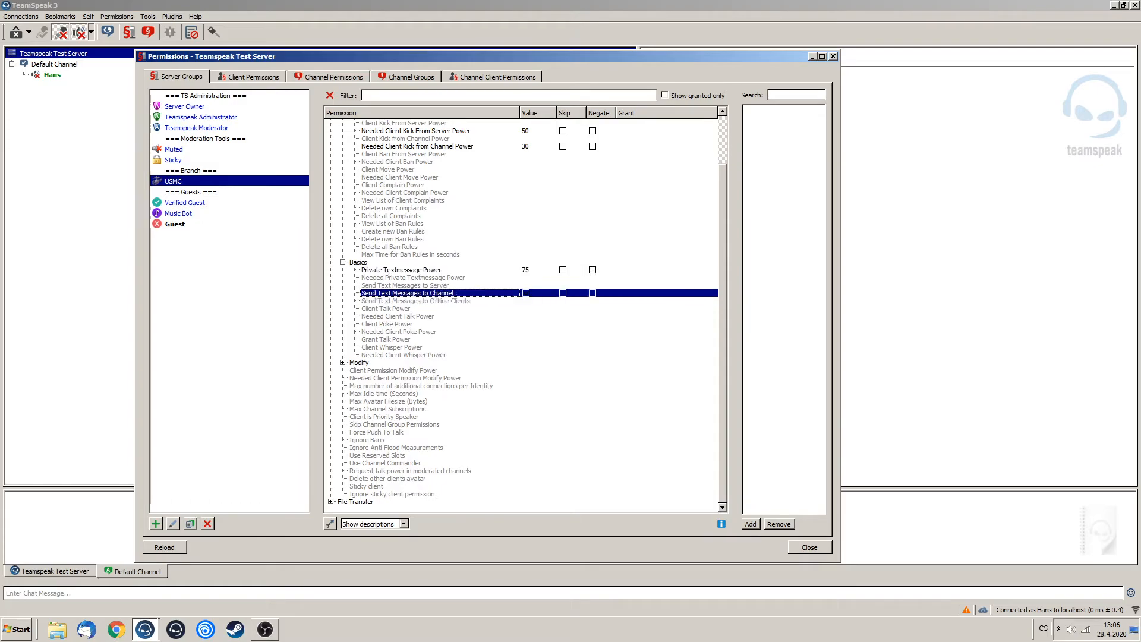
left_click(414, 285)
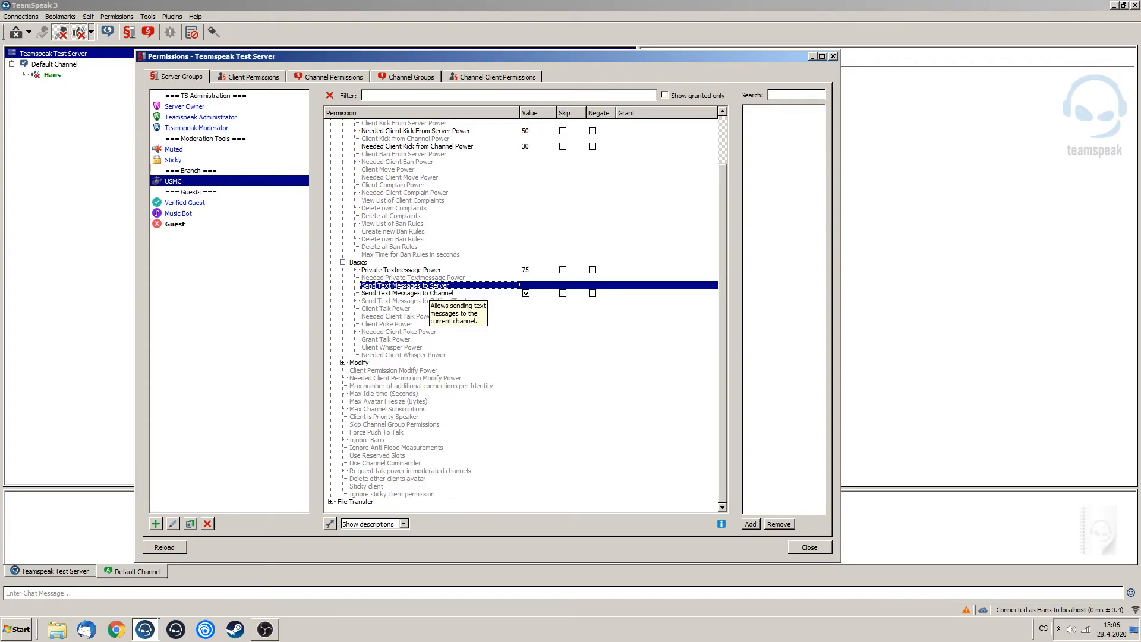
Filter the permissions by "subs" and set the USMC group's Max Channel Subscriptions to -1.
type("subs")
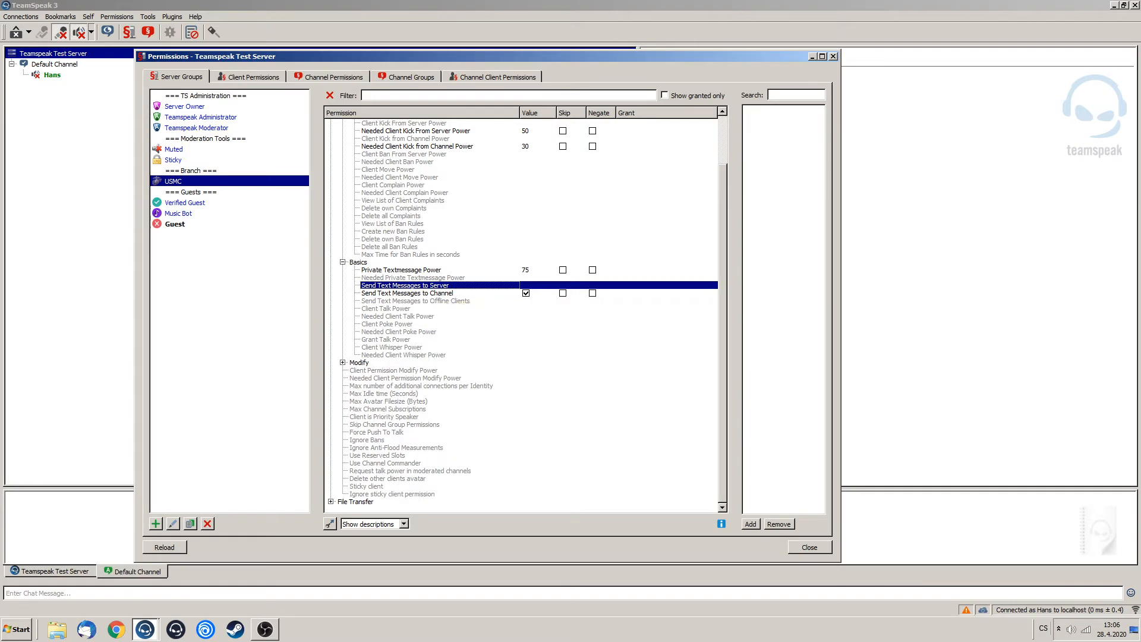
double_click(529, 161)
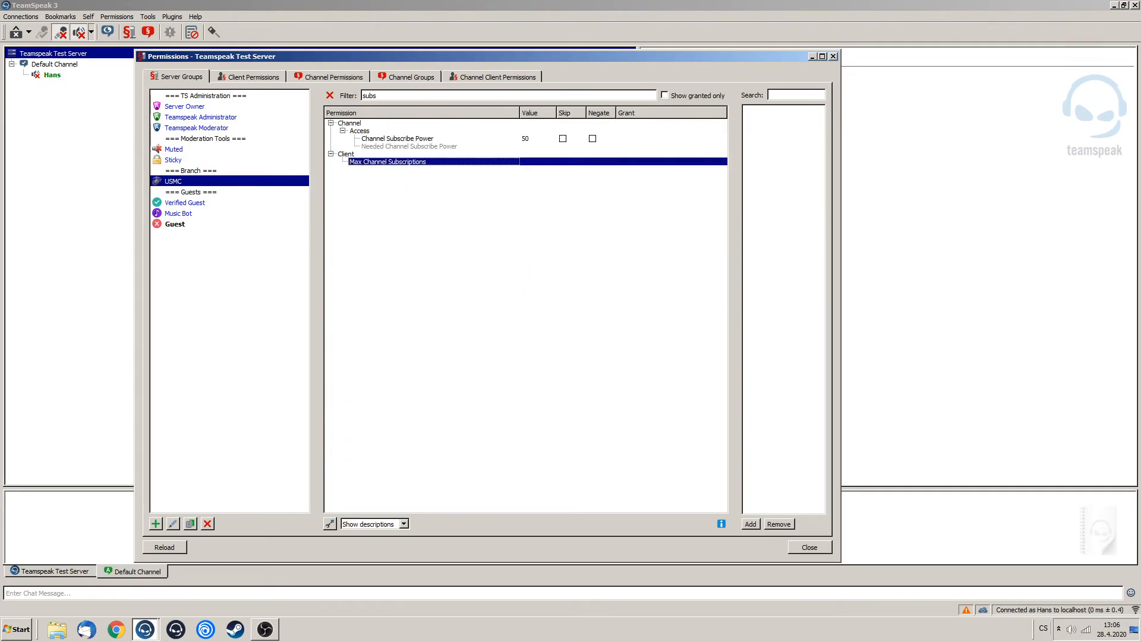
type("-1")
key("Return")
Using the filters "own" and "avat", enable Modify own Client Description and set Max Avatar Filesize (Bytes) to -1 for the USMC group.
double_click(370, 95)
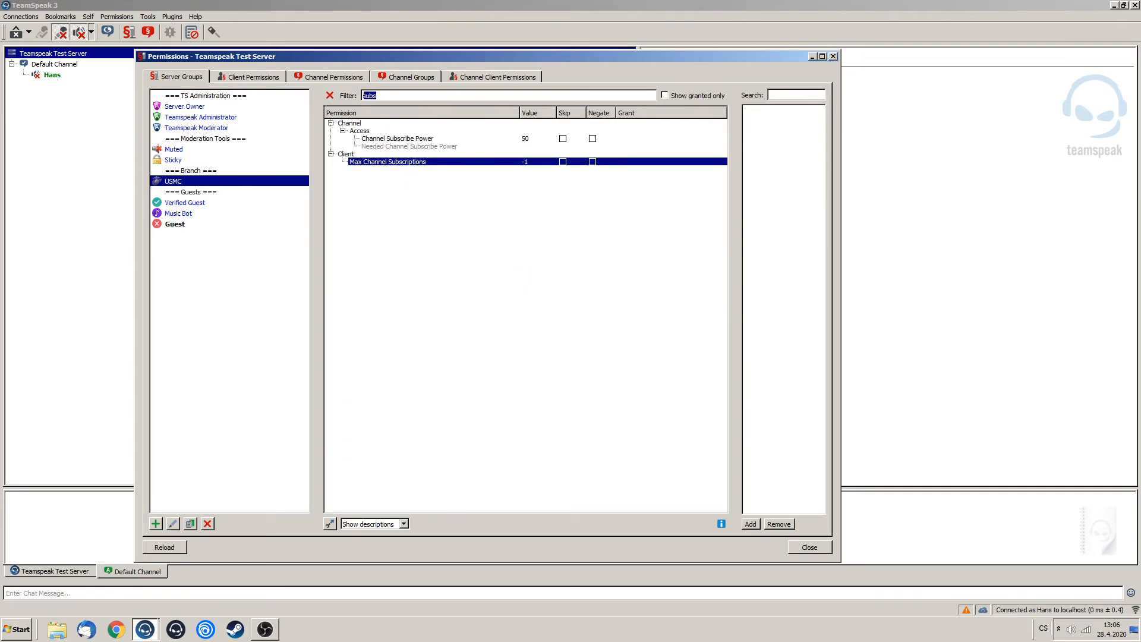
type("own")
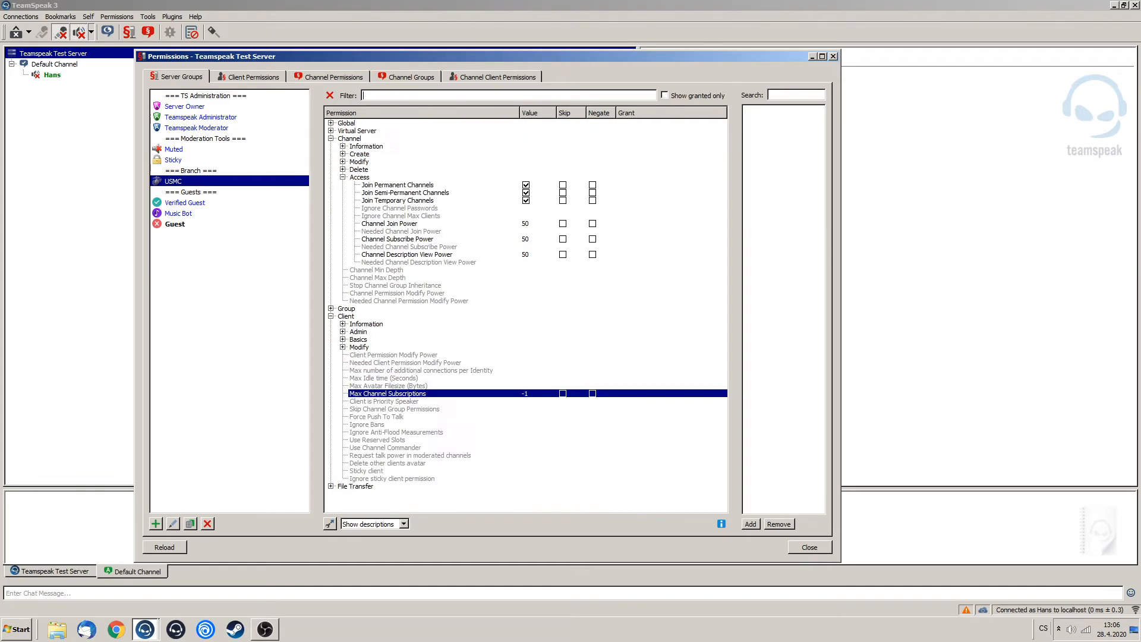
double_click(368, 95)
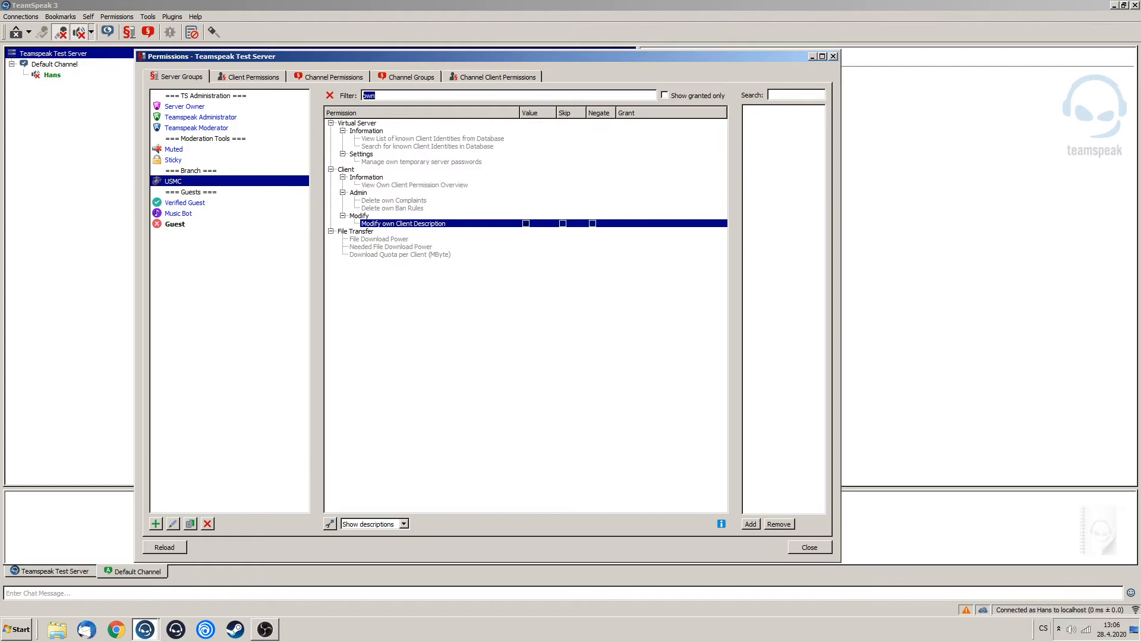
type("avat")
double_click(389, 131)
type("-1")
key("Return")
left_click(330, 95)
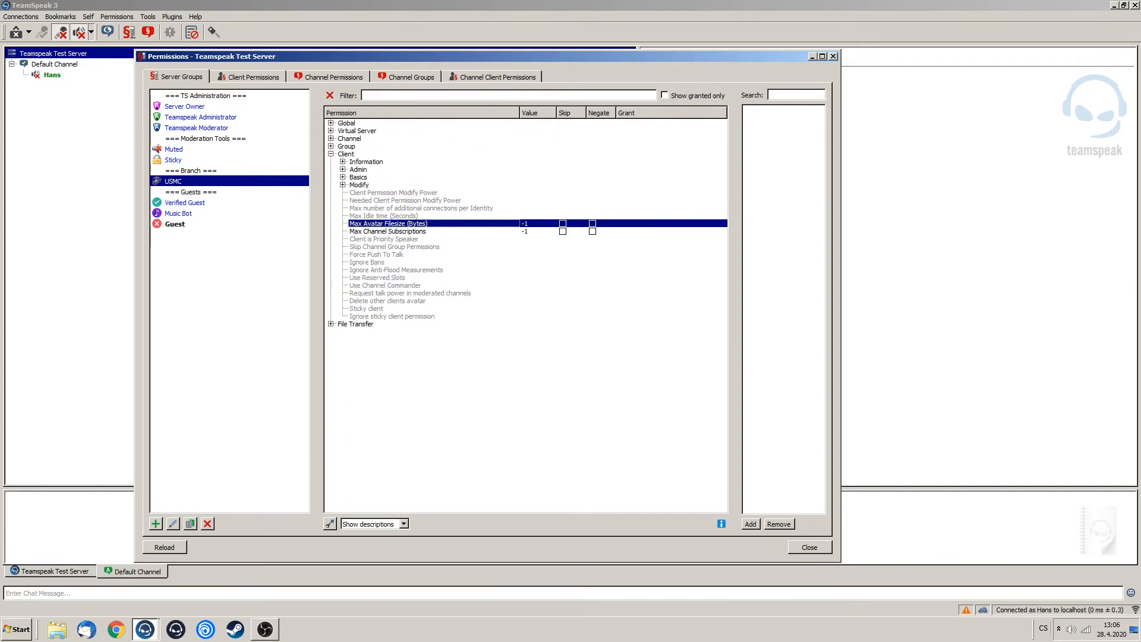
Review the USMC group's granted permissions, filter by "name" and set Show Group Name in Tree to Before.
left_click(664, 95)
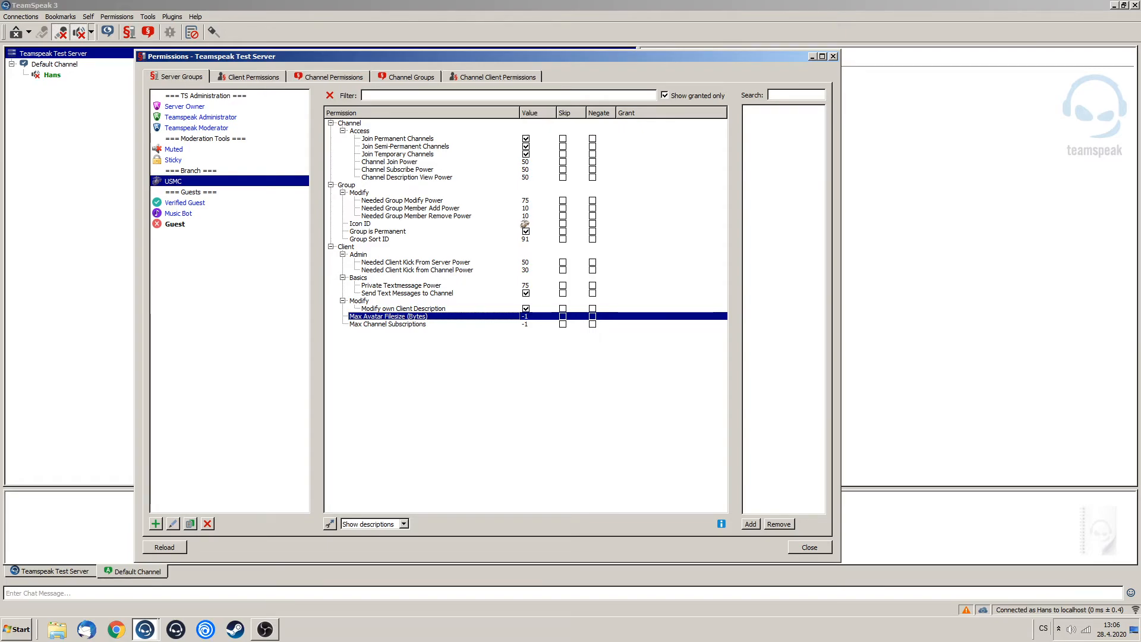
left_click(665, 95)
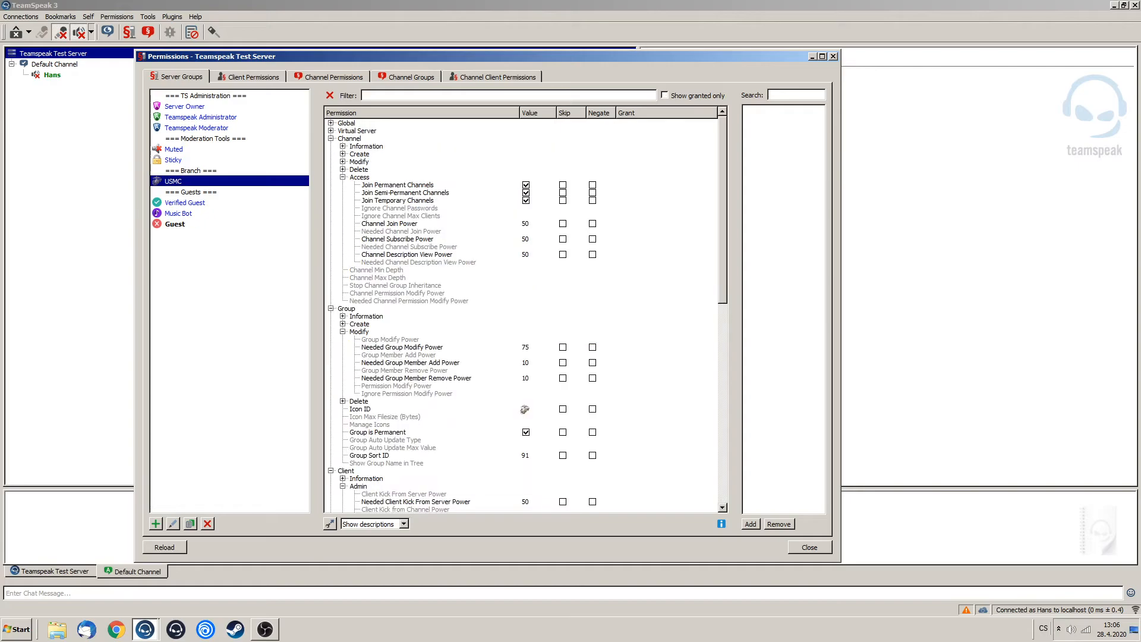
type("name")
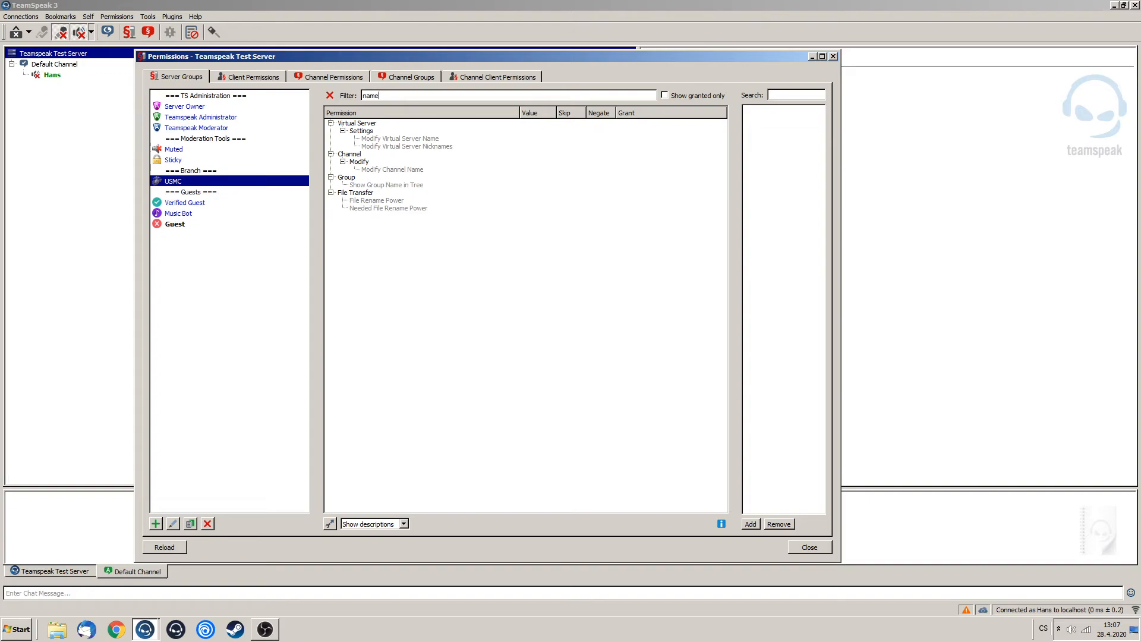
left_click(392, 170)
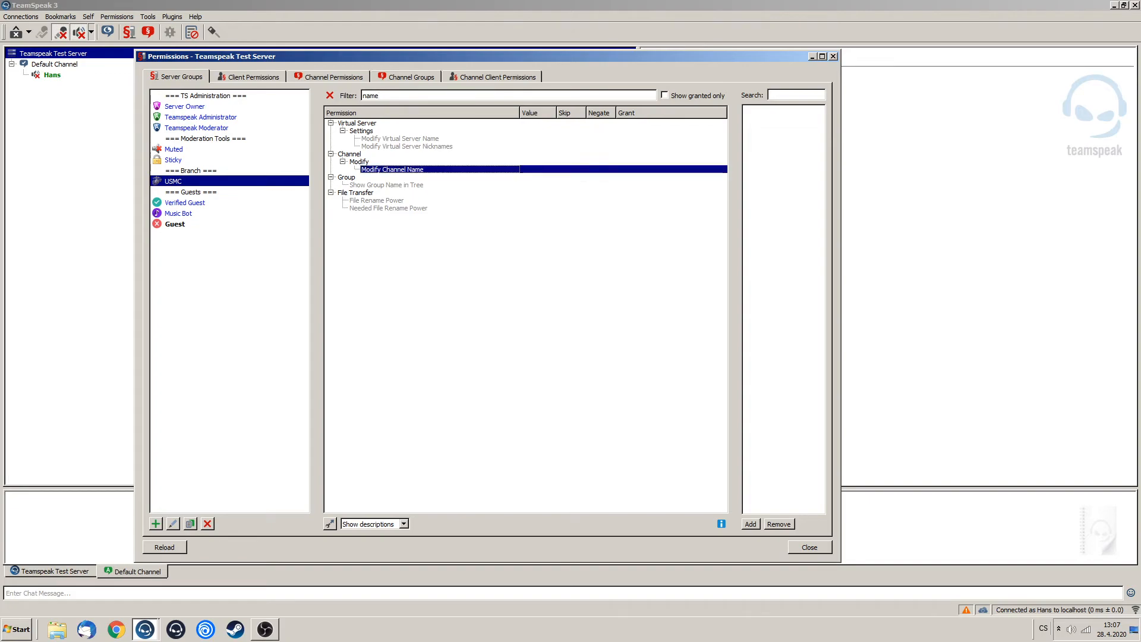
left_click(386, 185)
double_click(386, 184)
left_click(538, 185)
left_click(532, 201)
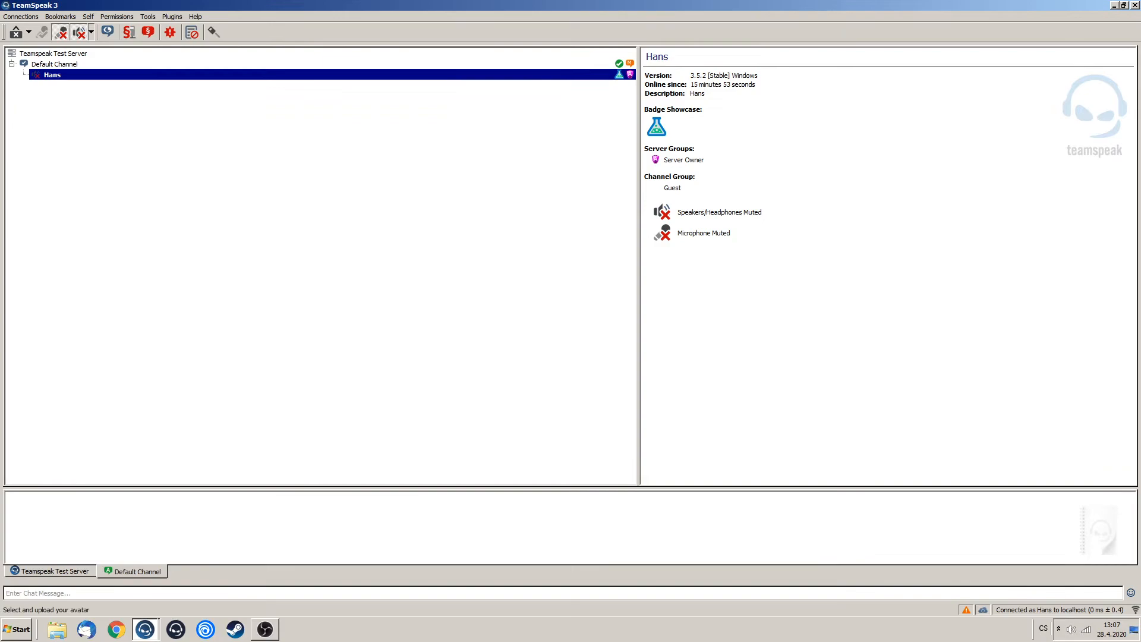
Assign the USMC server group to the connected client and inspect the client's name tag and group details.
right_click(77, 75)
mouse_move(124, 163)
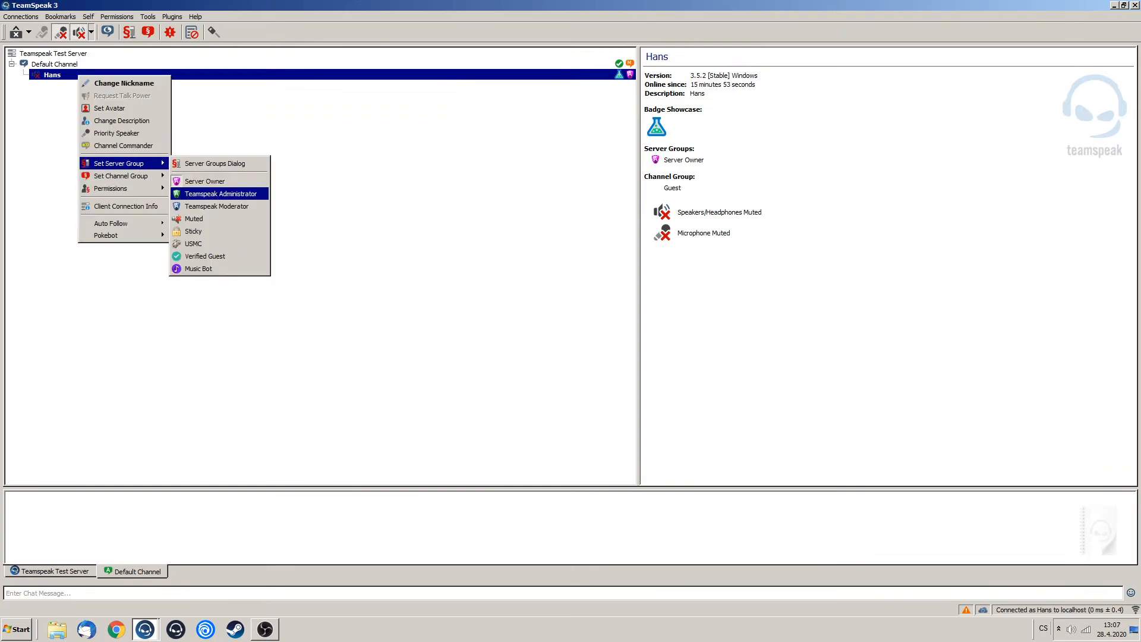
left_click(193, 243)
left_click(77, 95)
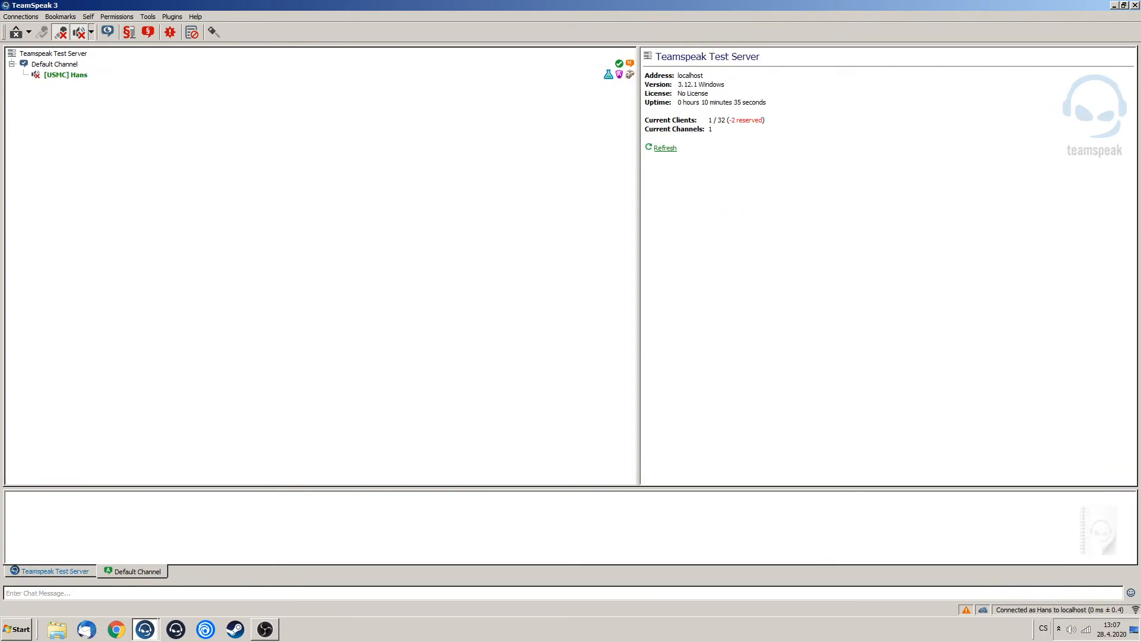
left_click(65, 75)
left_click(54, 64)
left_click(65, 75)
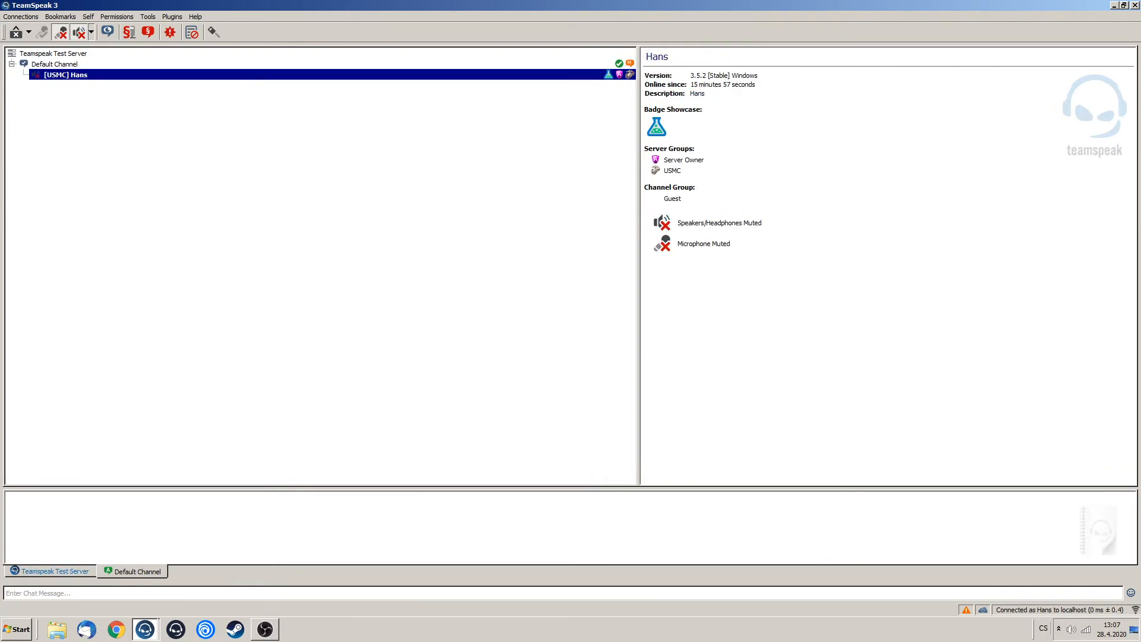
left_click(54, 64)
left_click(65, 74)
left_click(54, 64)
Return to the USMC group's permissions, clear the name filter and show only granted permissions.
key("alt+Tab")
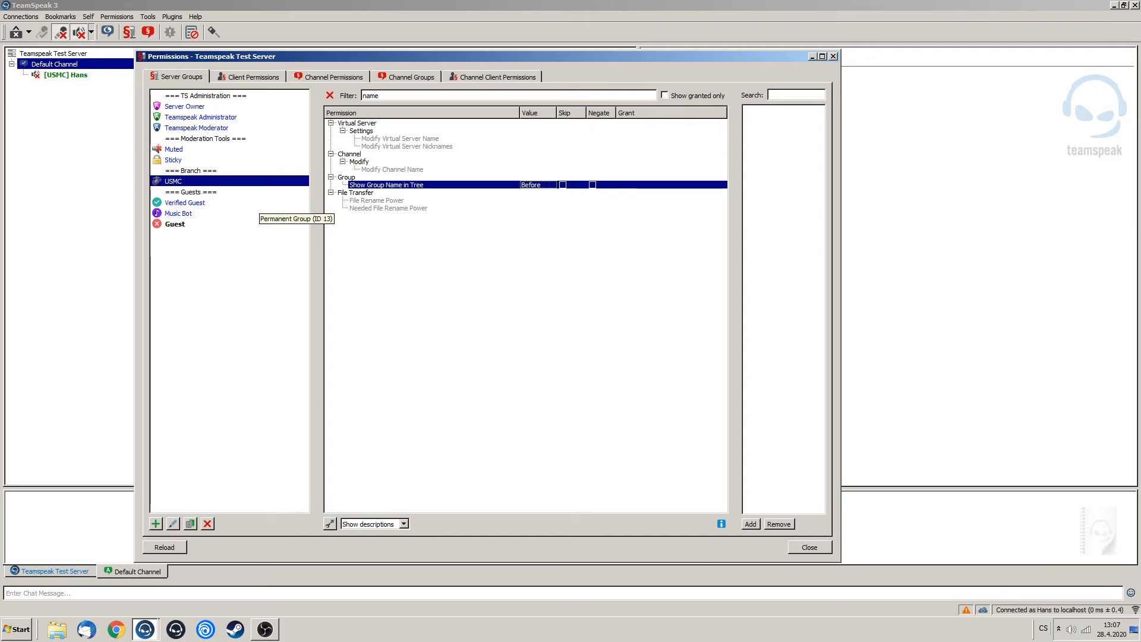
left_click_drag(483, 56, 511, 104)
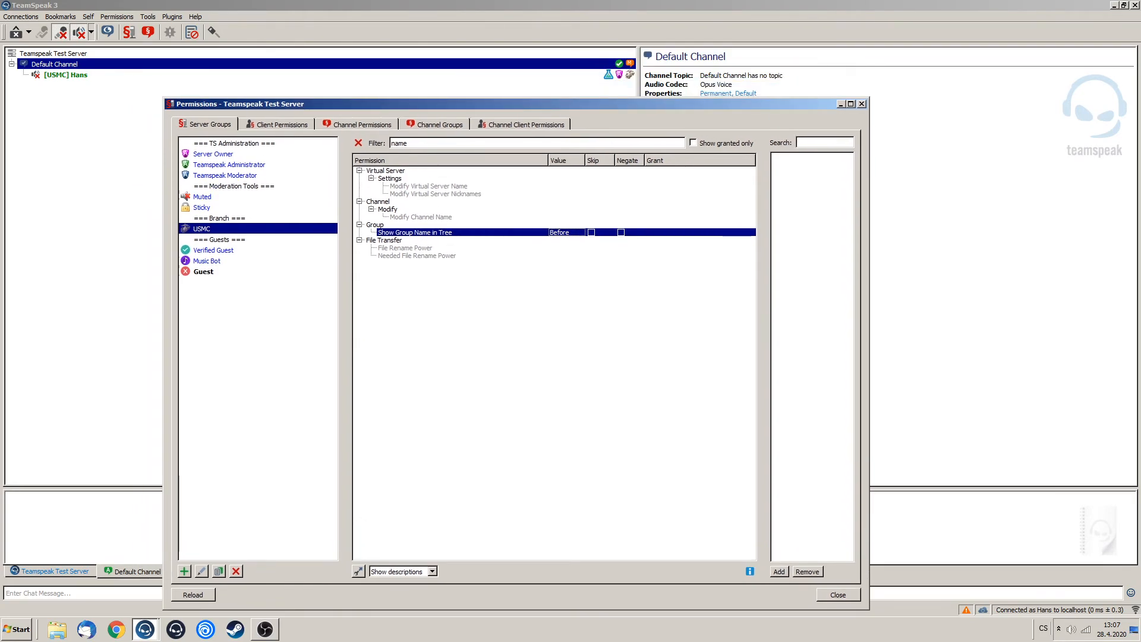
left_click_drag(512, 103, 492, 73)
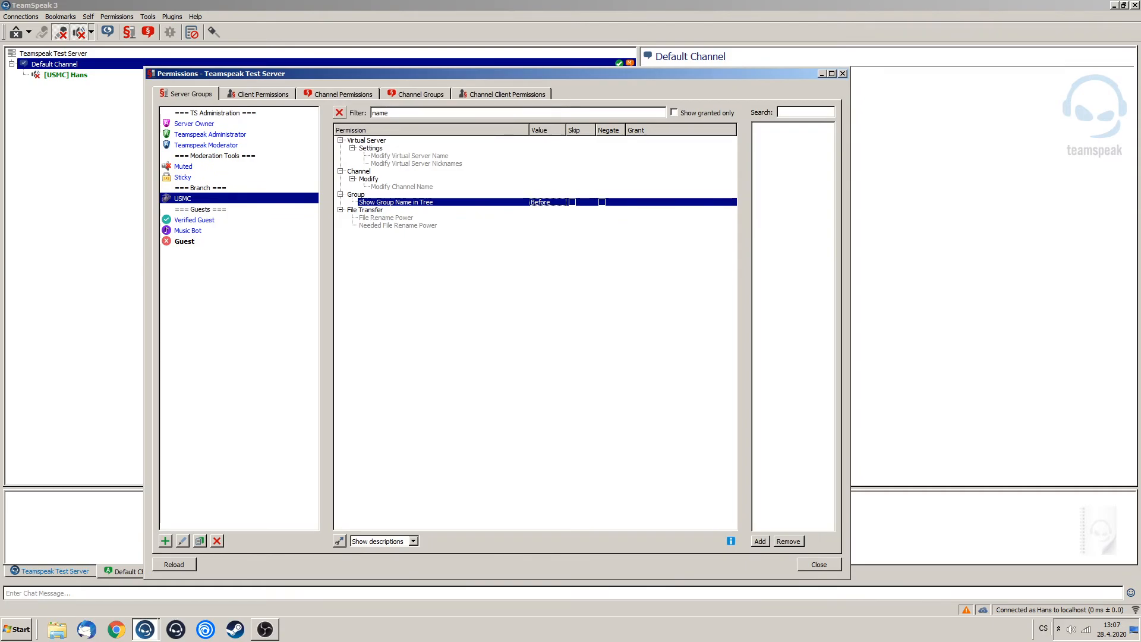
left_click(339, 112)
left_click(674, 113)
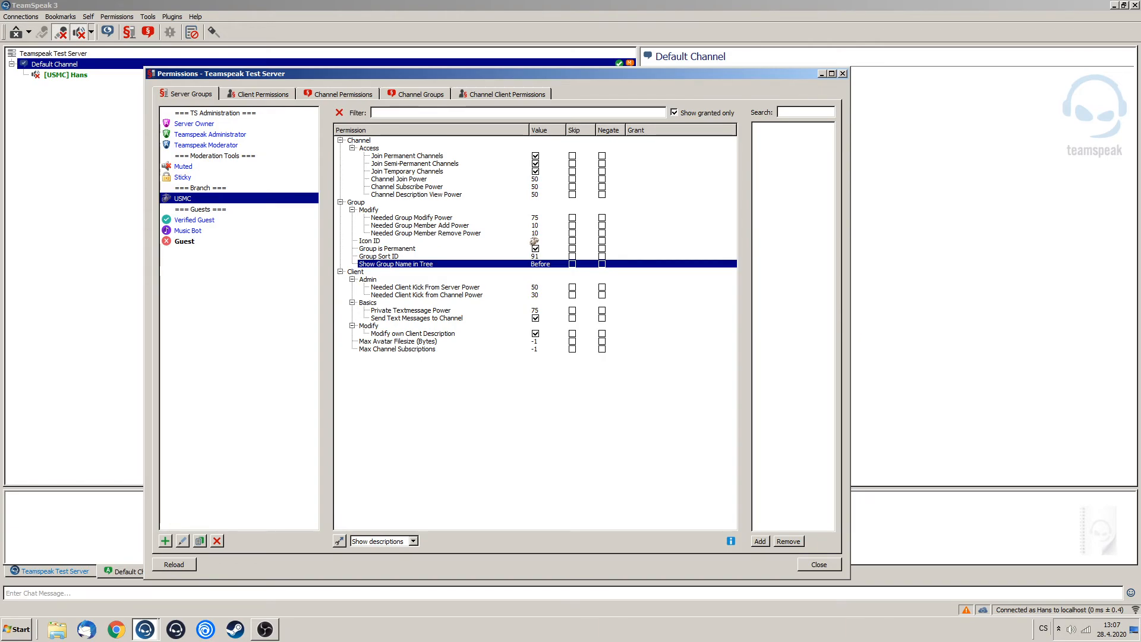
Copy the USMC group to a new regular server group named US ARMY.
right_click(191, 198)
left_click(226, 227)
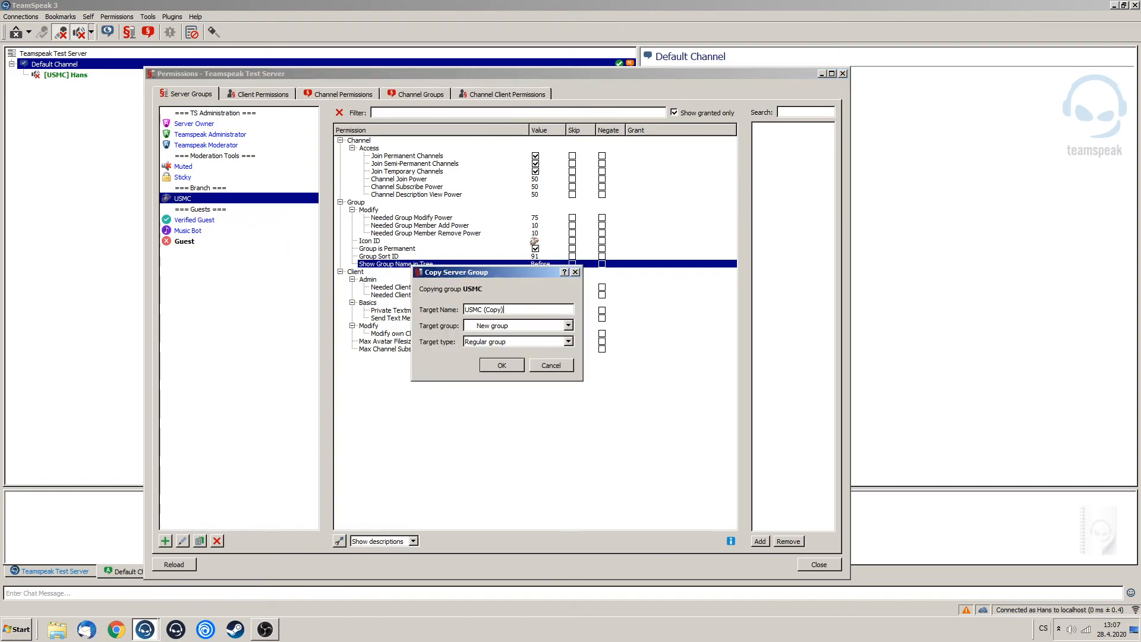
type("US ARMY")
key("Return")
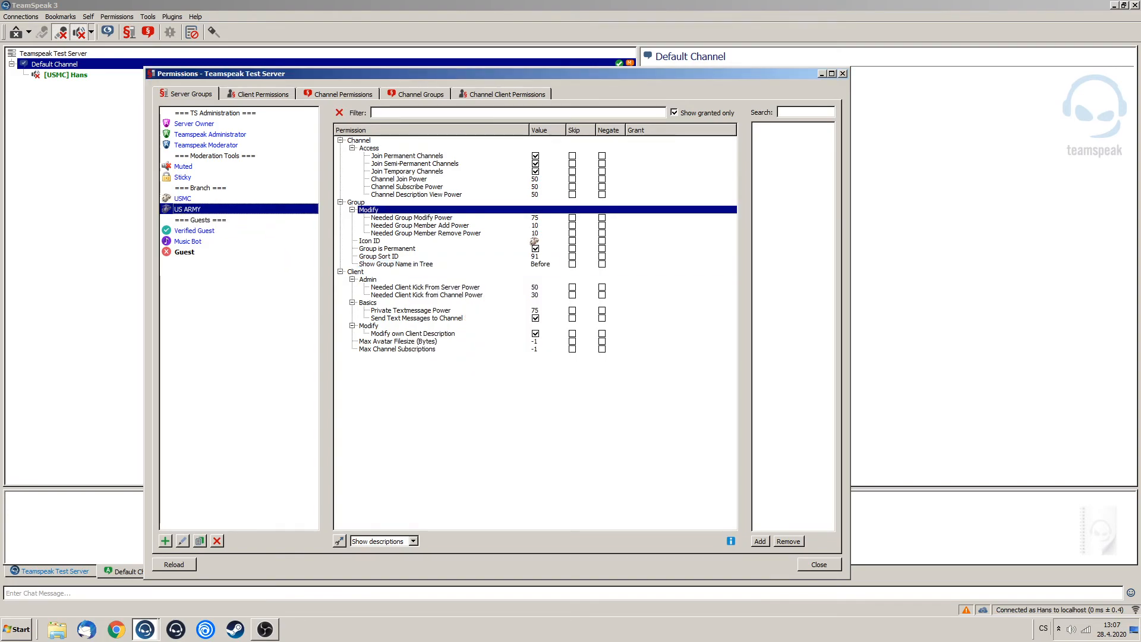
Give the US ARMY group the black star icon and set its Group Sort ID to 92.
double_click(535, 241)
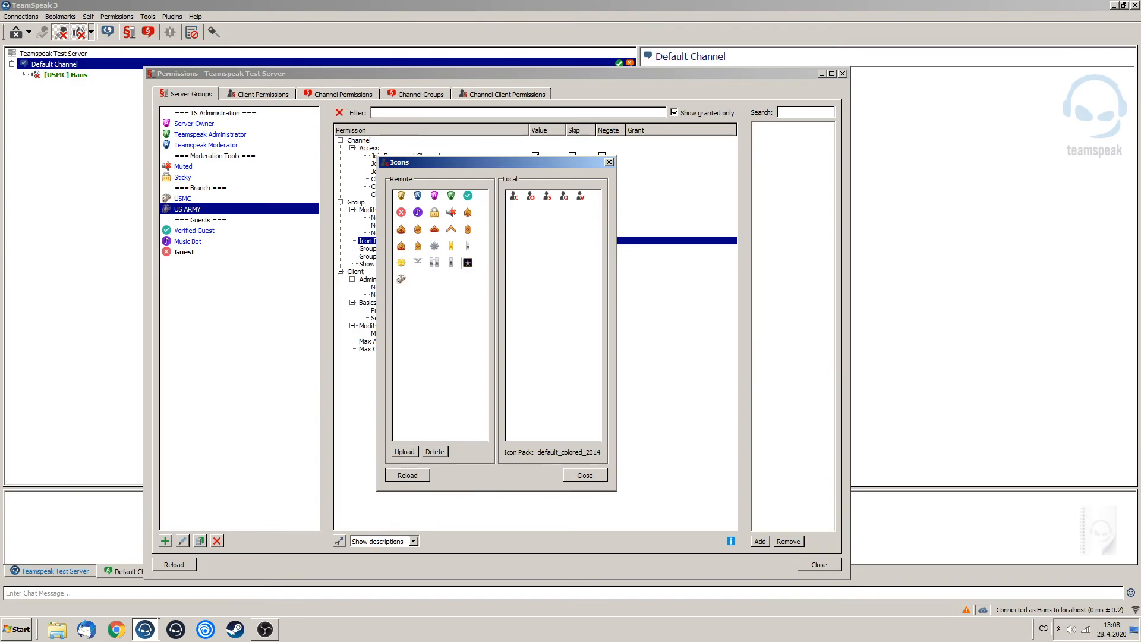
left_click(467, 263)
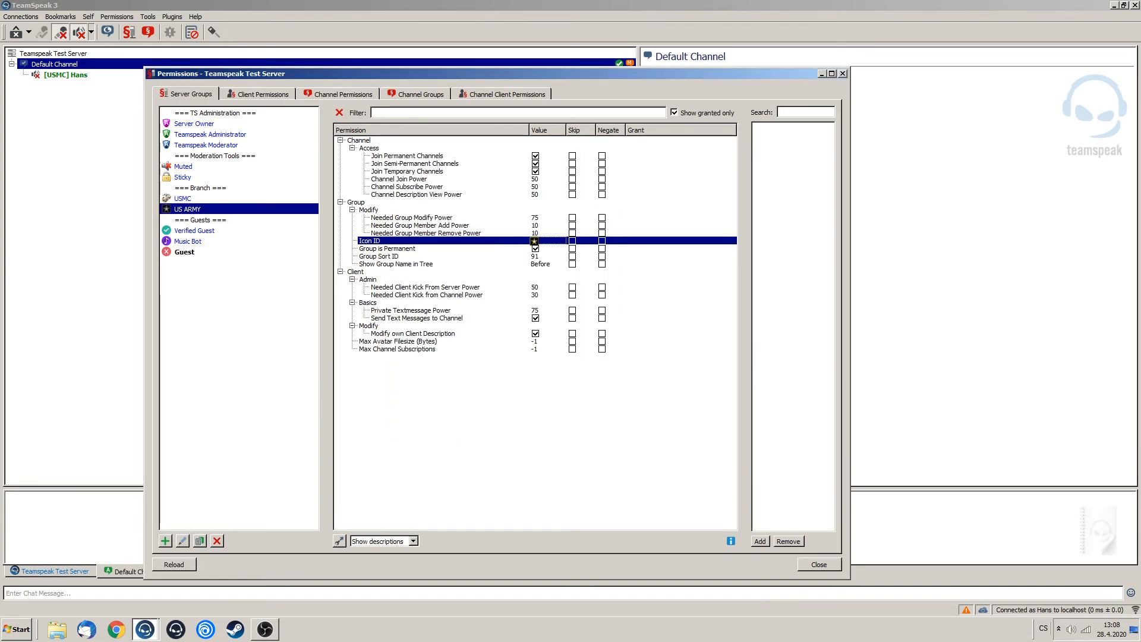
left_click(378, 256)
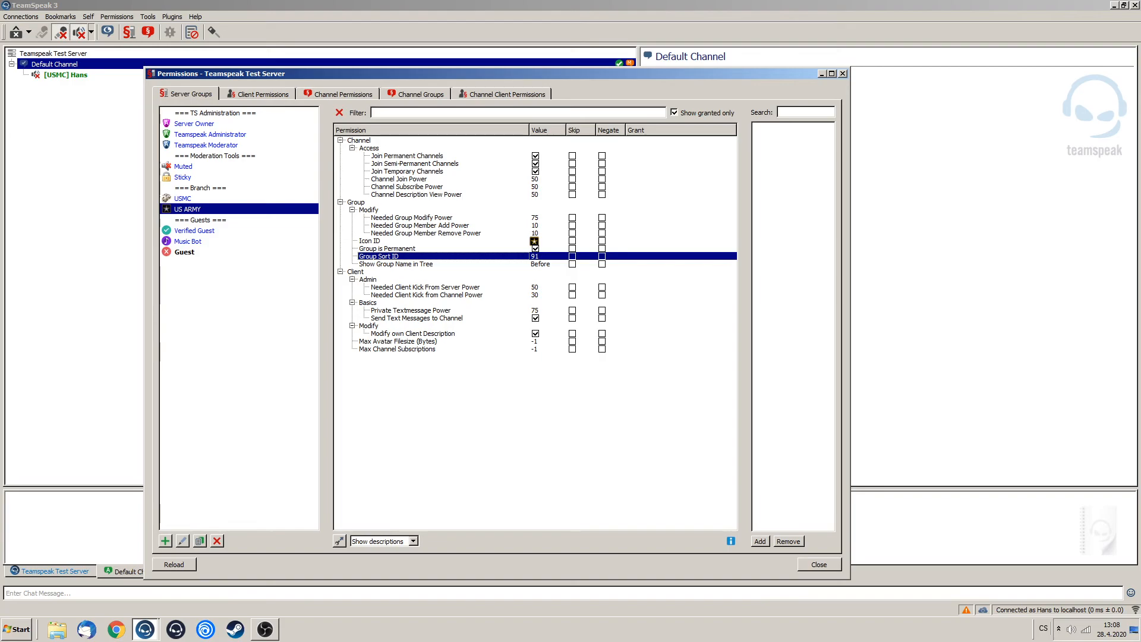
type("92")
key("Return")
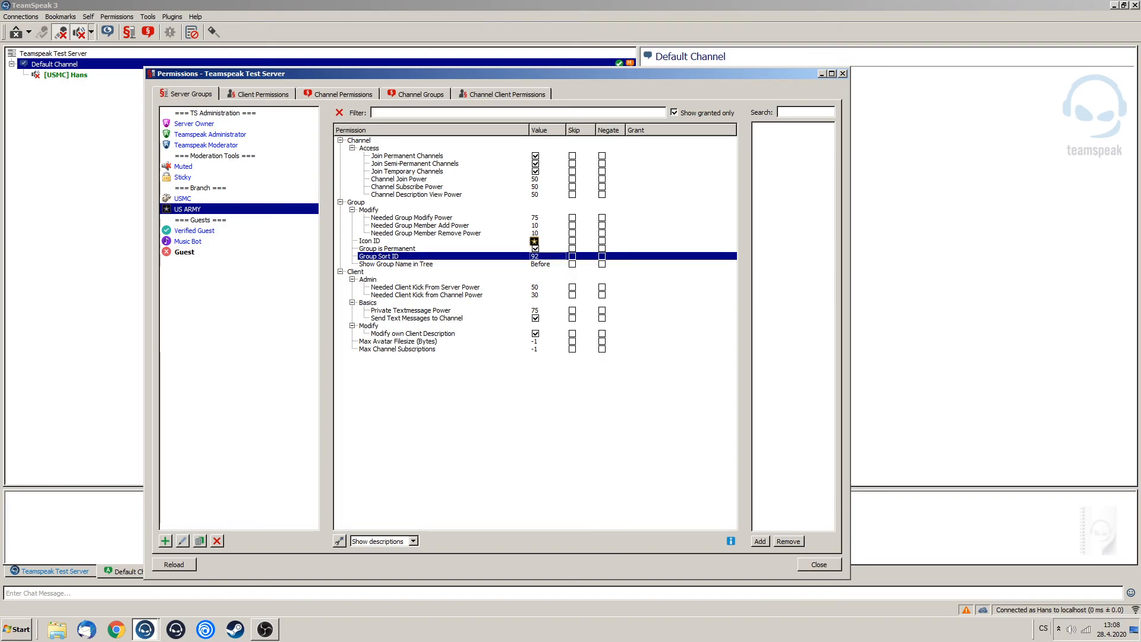
left_click(182, 199)
left_click(187, 210)
left_click(182, 198)
left_click(187, 209)
Switch the connected client's server group from USMC to US ARMY.
left_click(66, 75)
right_click(65, 74)
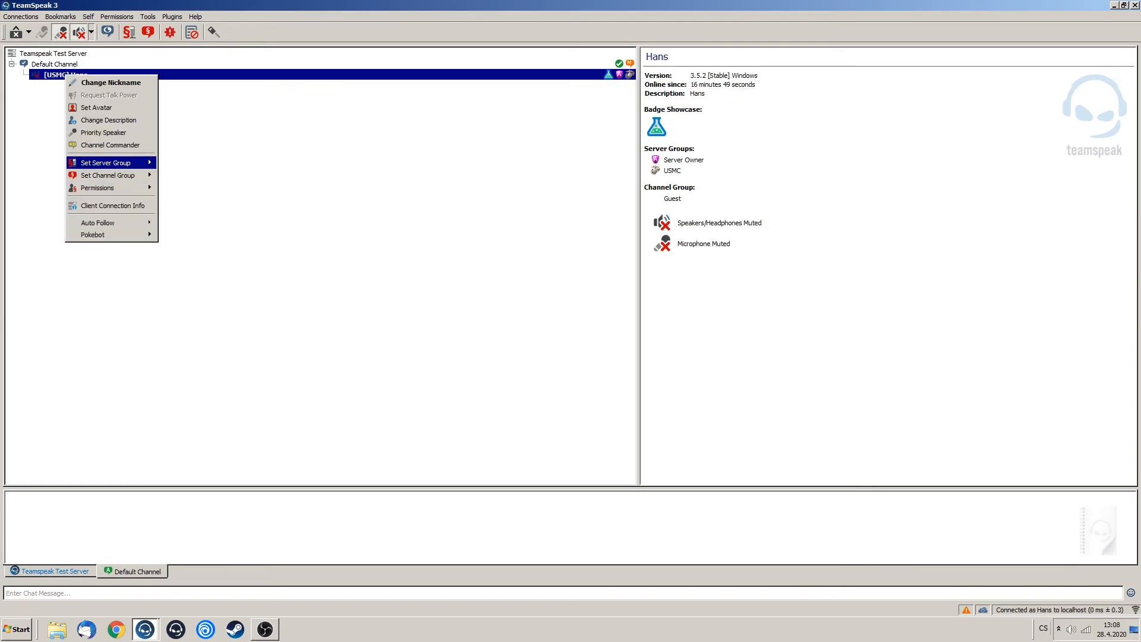
mouse_move(111, 161)
left_click(196, 160)
left_click(510, 315)
left_click(509, 325)
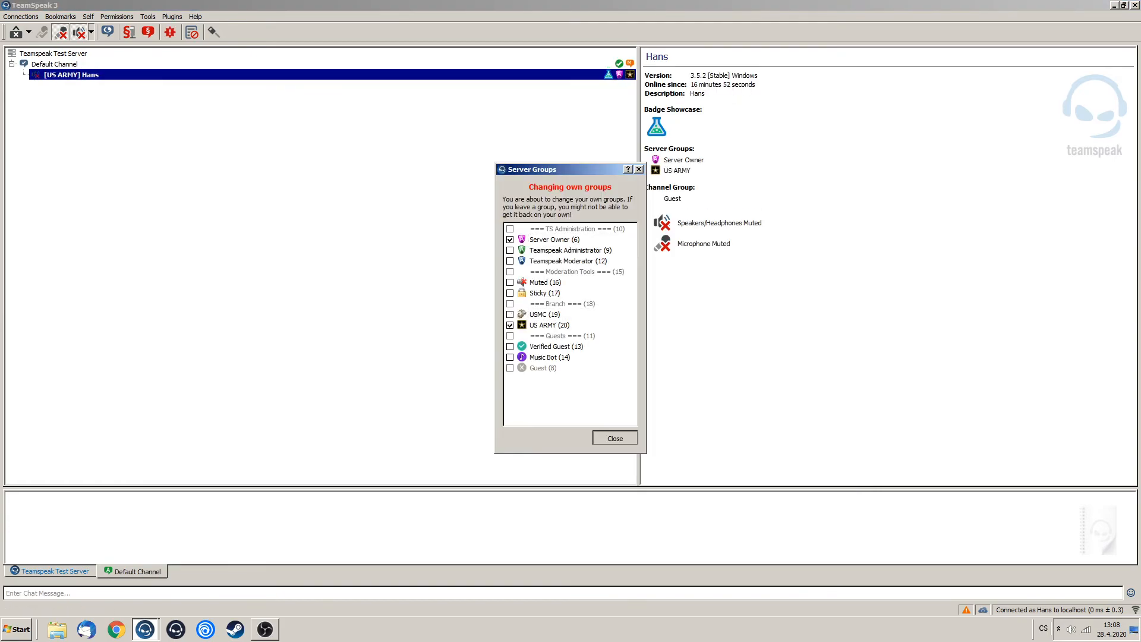
left_click(615, 438)
Review the granted permissions of the US ARMY and USMC groups, and close the permissions window.
key("alt+Tab")
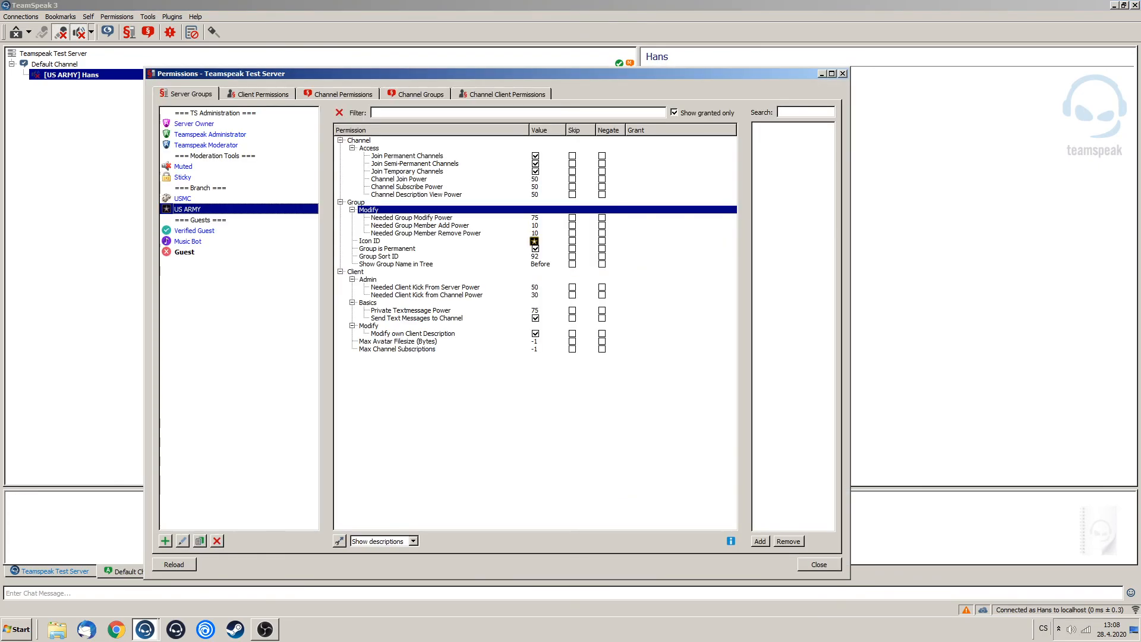
left_click(359, 141)
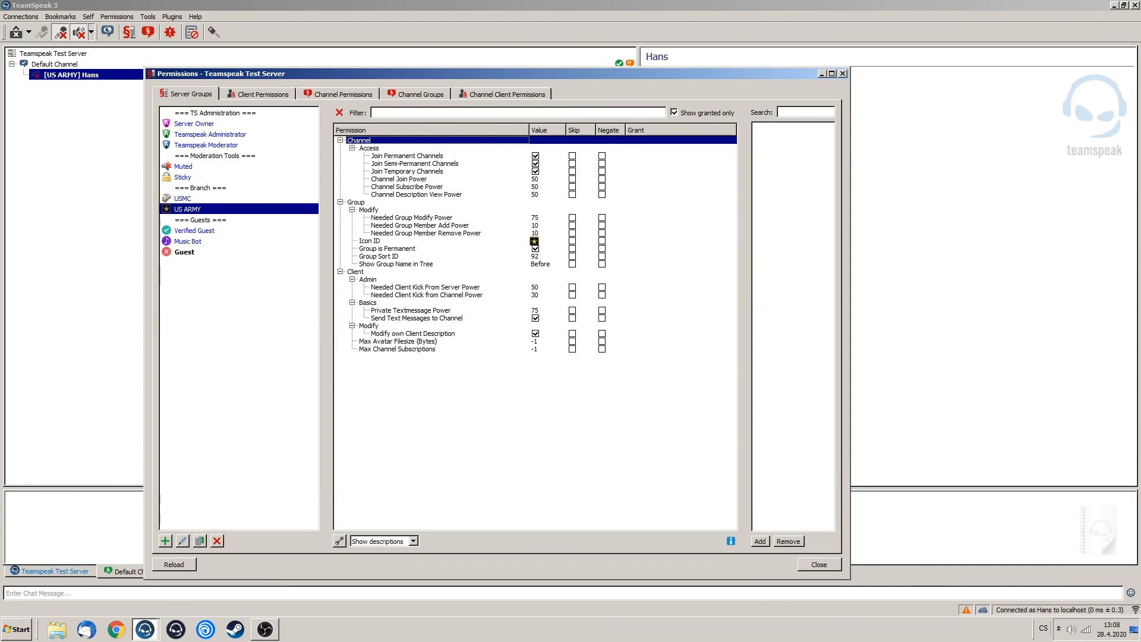
left_click(200, 188)
key("Down")
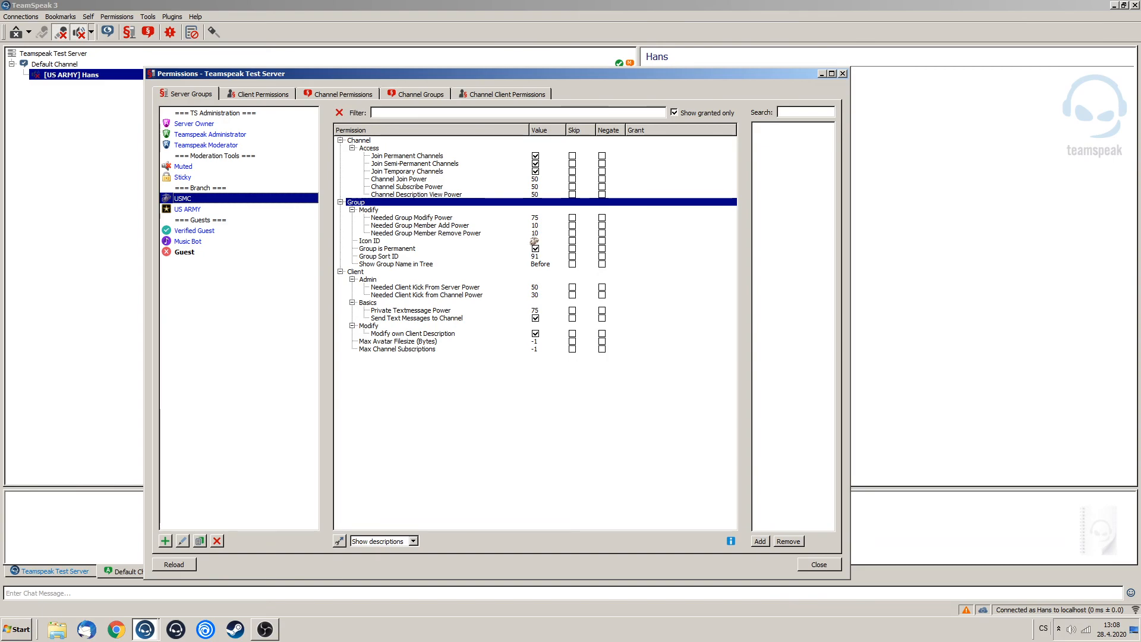
key("Escape")
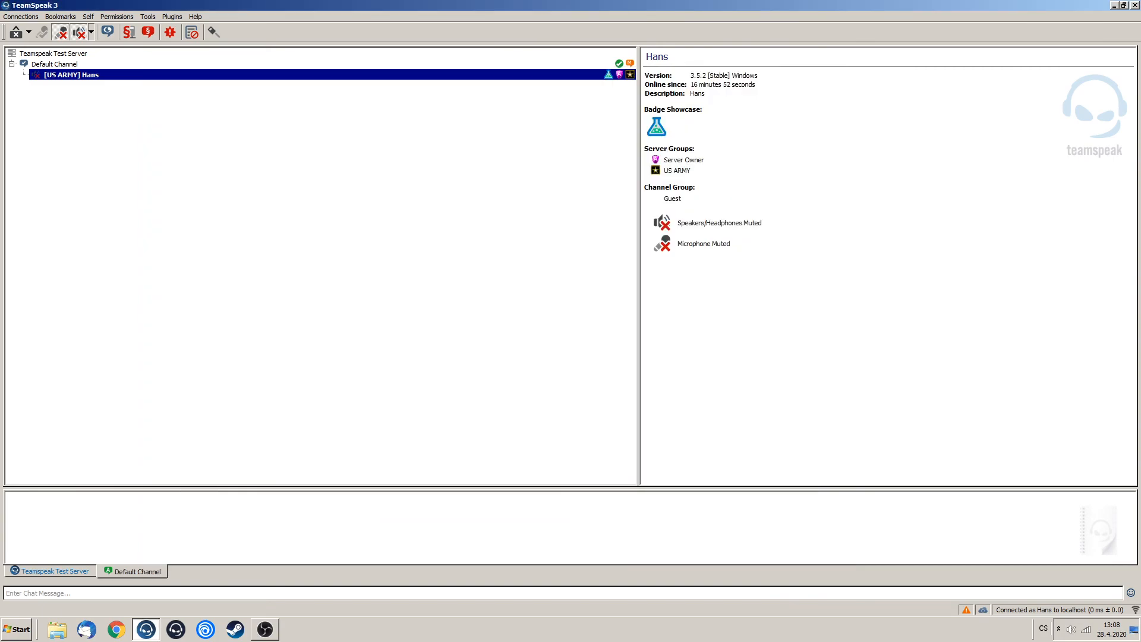
Remove the US ARMY server group from the connected client.
right_click(536, 73)
mouse_move(580, 159)
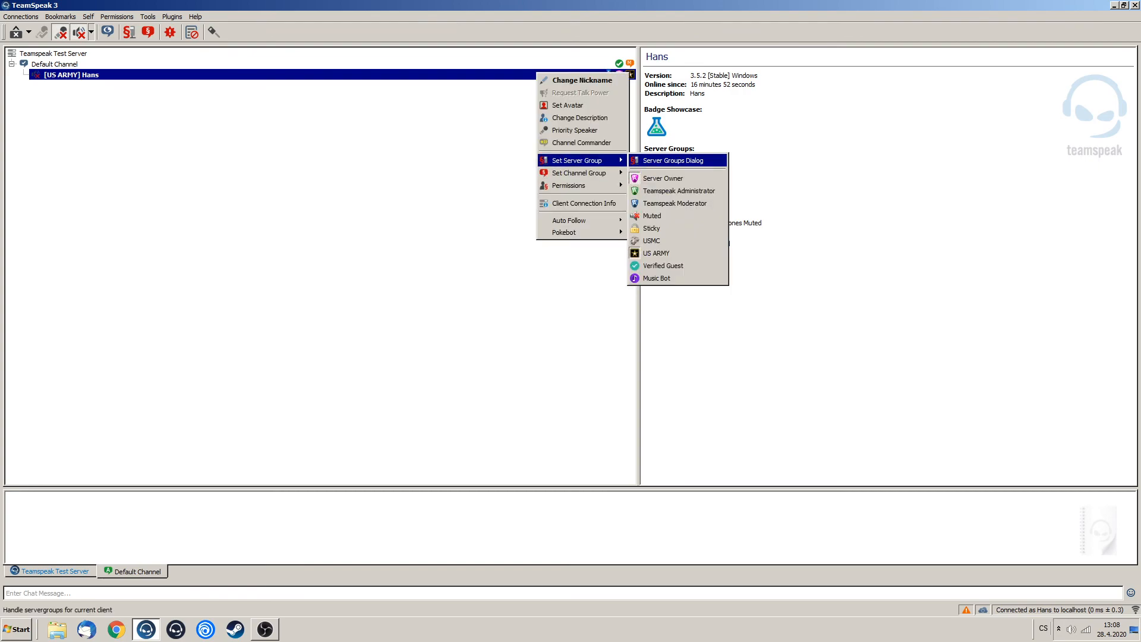
left_click(669, 159)
left_click(510, 325)
left_click(615, 437)
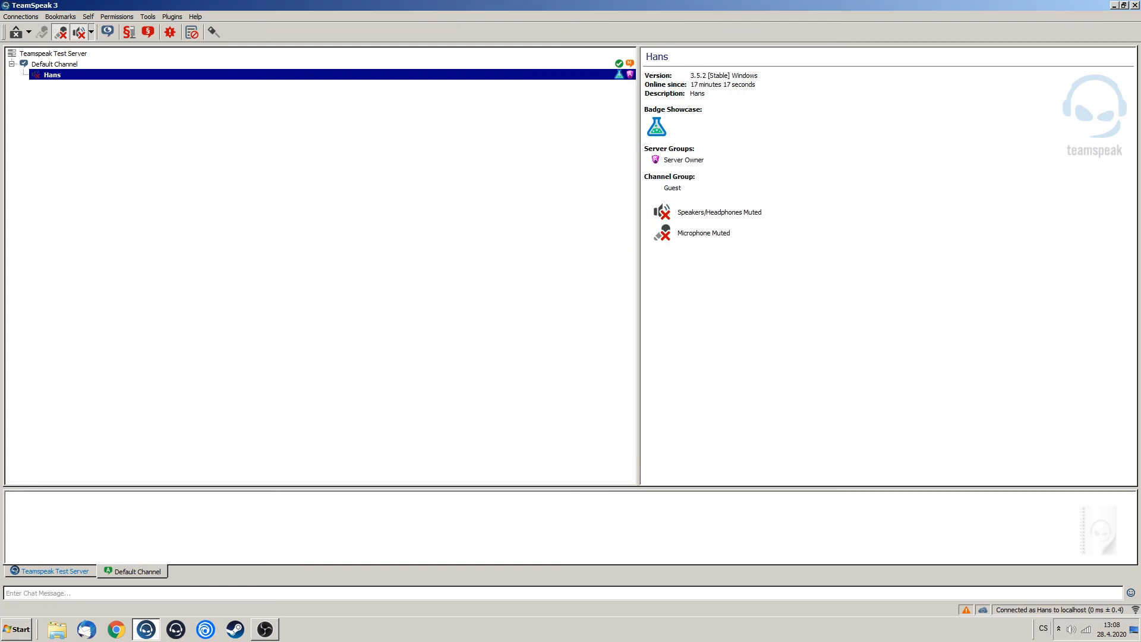